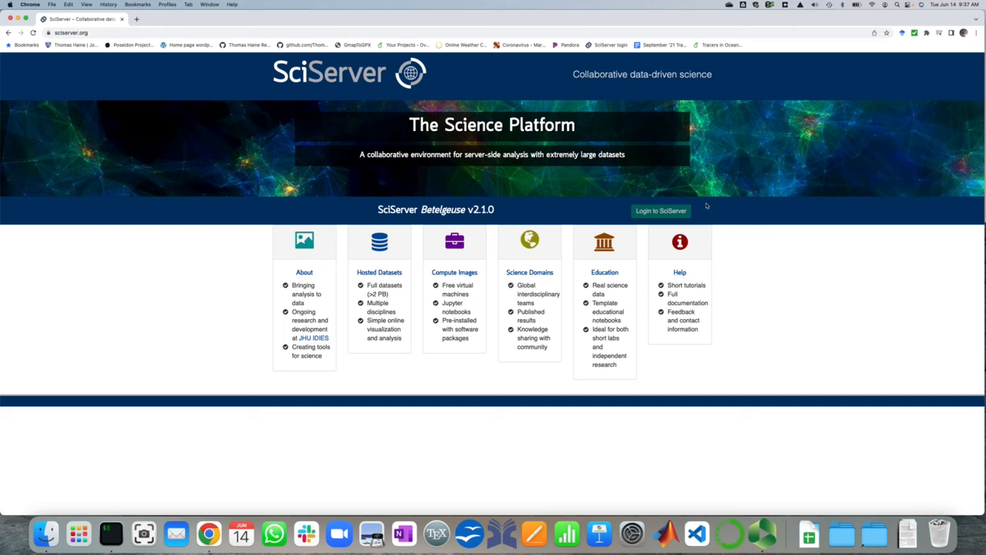
Log in to SciServer with the prefilled account credentials and open the Compute app from the dashboard
click(677, 212)
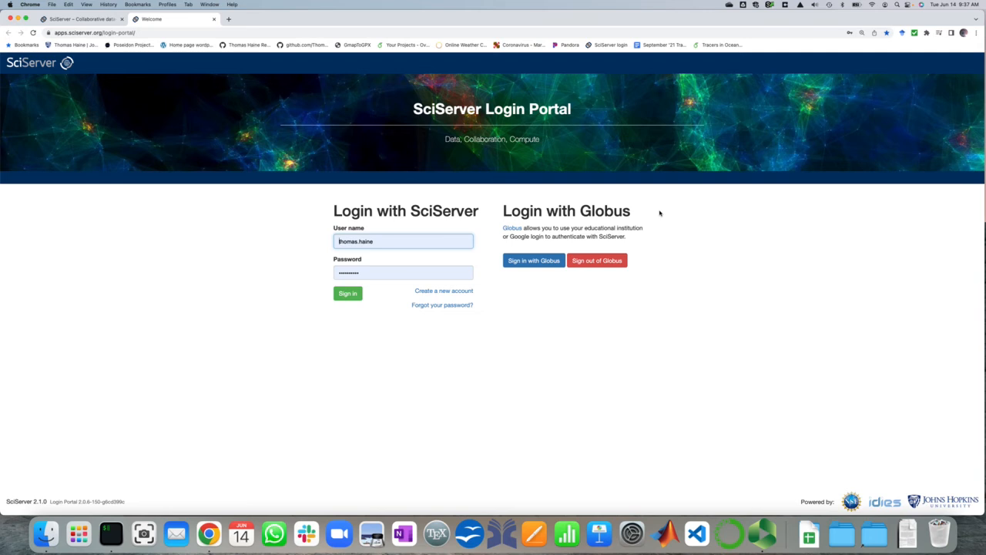
click(349, 294)
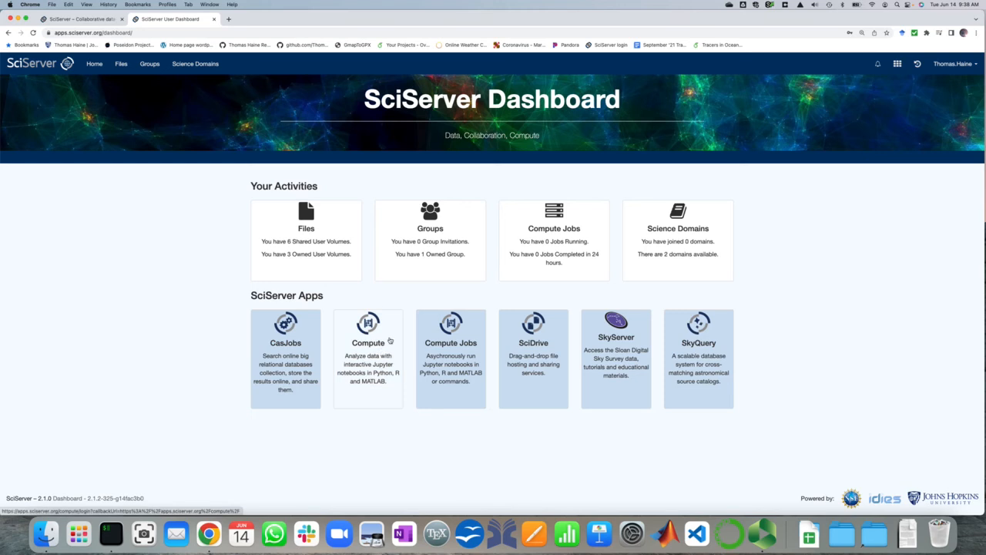
click(390, 340)
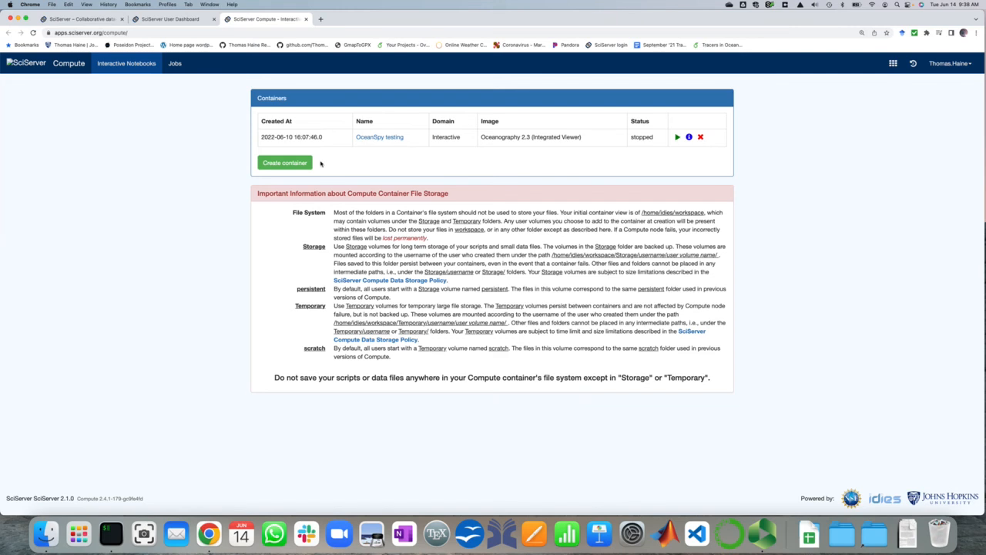
Start a new Compute container and name it "Poseidon testing"
click(283, 163)
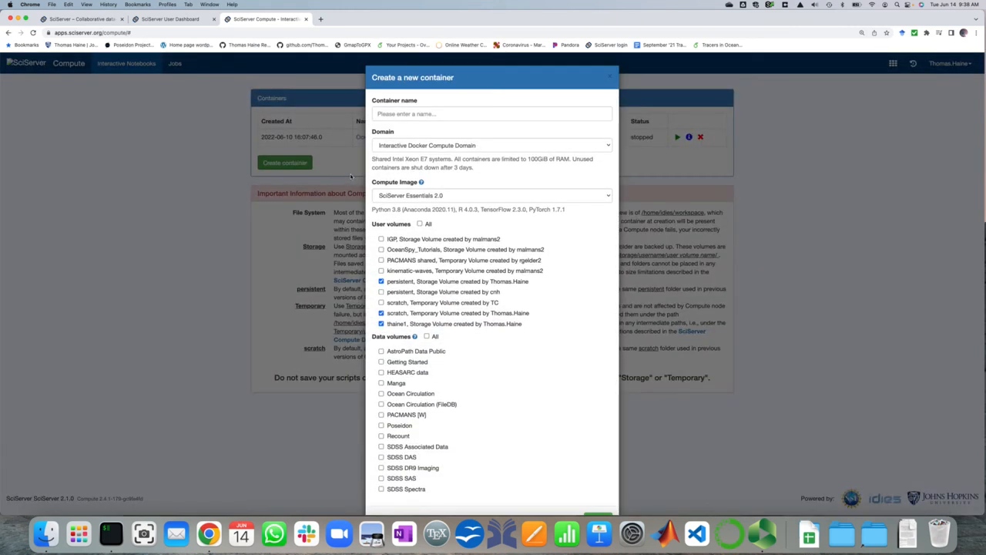
click(423, 113)
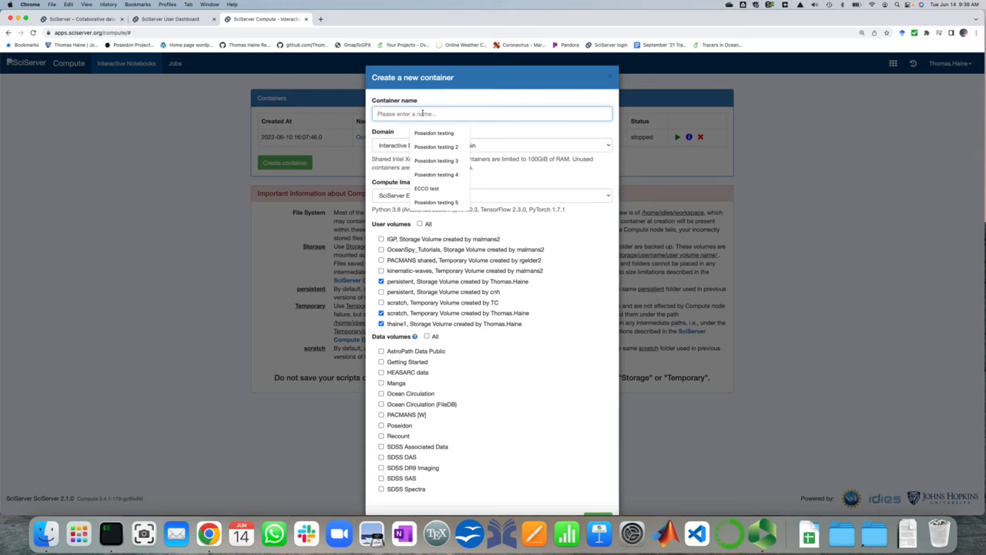
text(Poseidon testing)
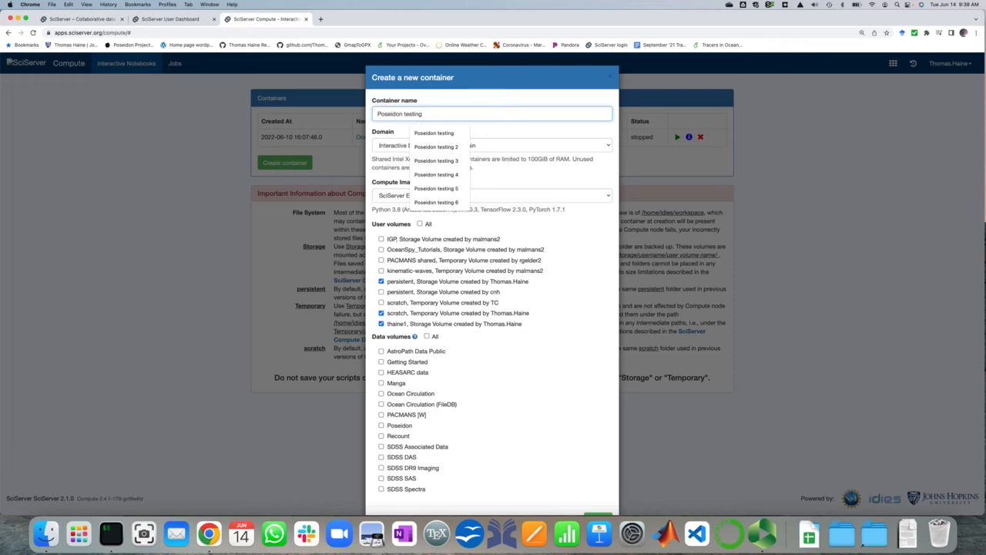
Keep the Interactive Docker Compute Domain and set the compute image to Oceanography 2.3 (Integrated Viewer)
click(501, 151)
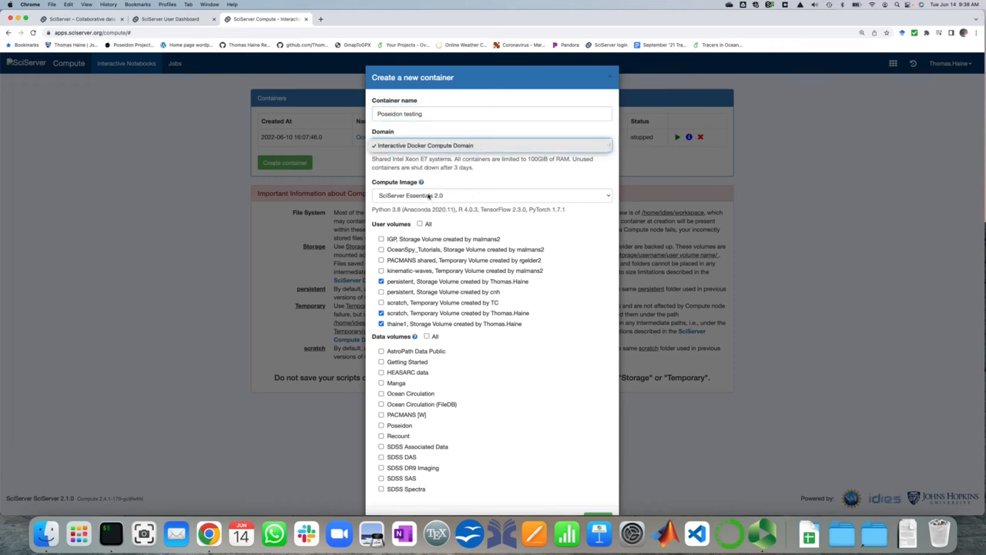
click(425, 196)
click(493, 198)
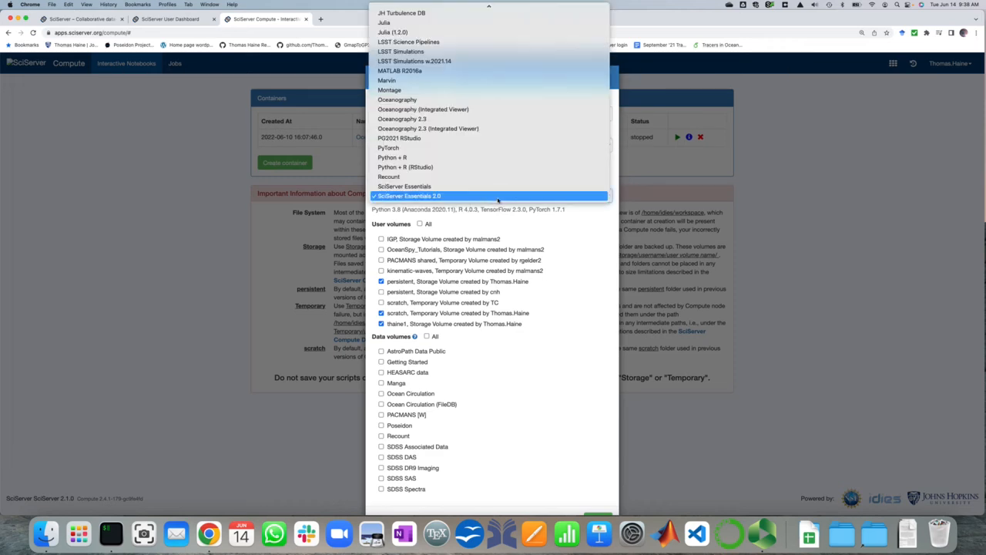
click(482, 128)
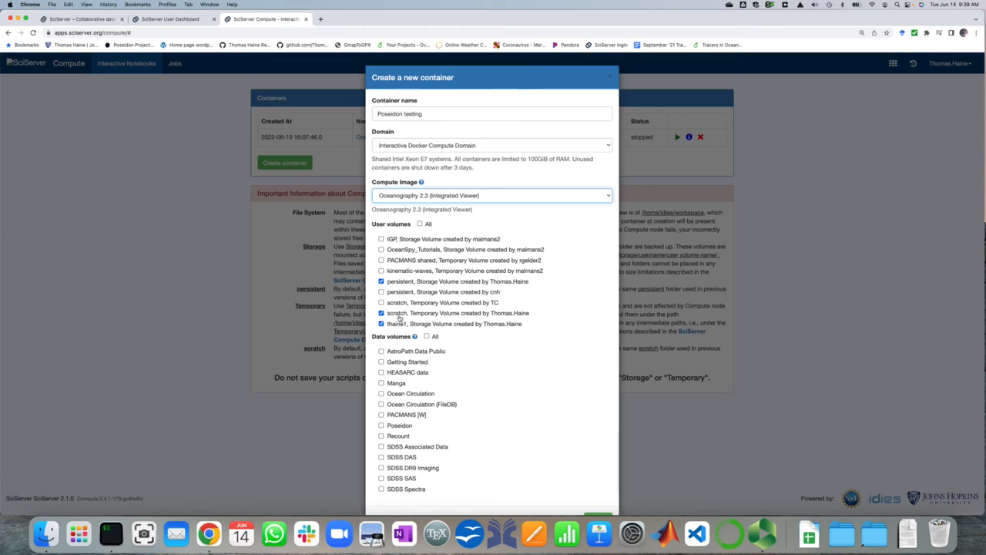
Attach the Ocean Circulation, Ocean Circulation (FileDB) and Poseidon data volumes to the new container
scroll(458, 345, down, 1)
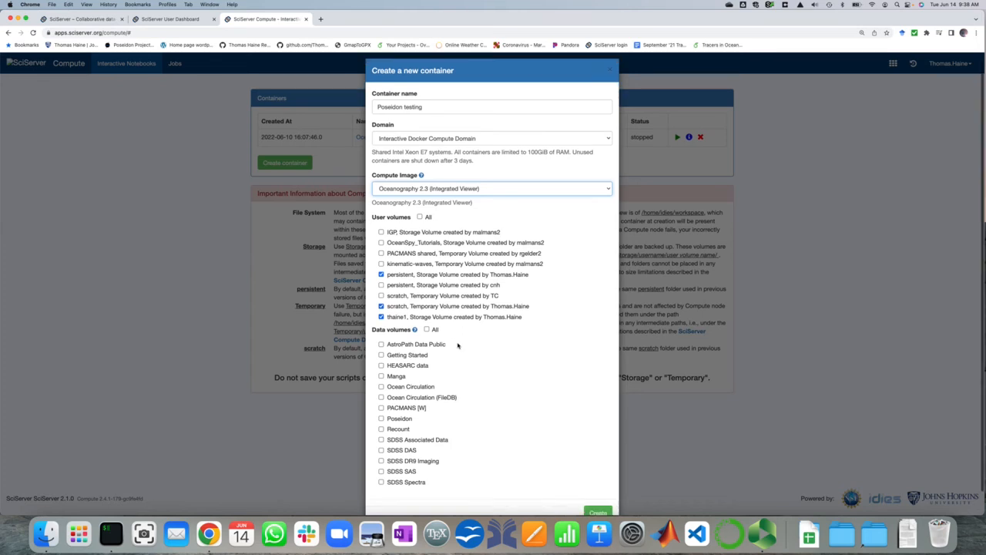
scroll(458, 346, down, 2)
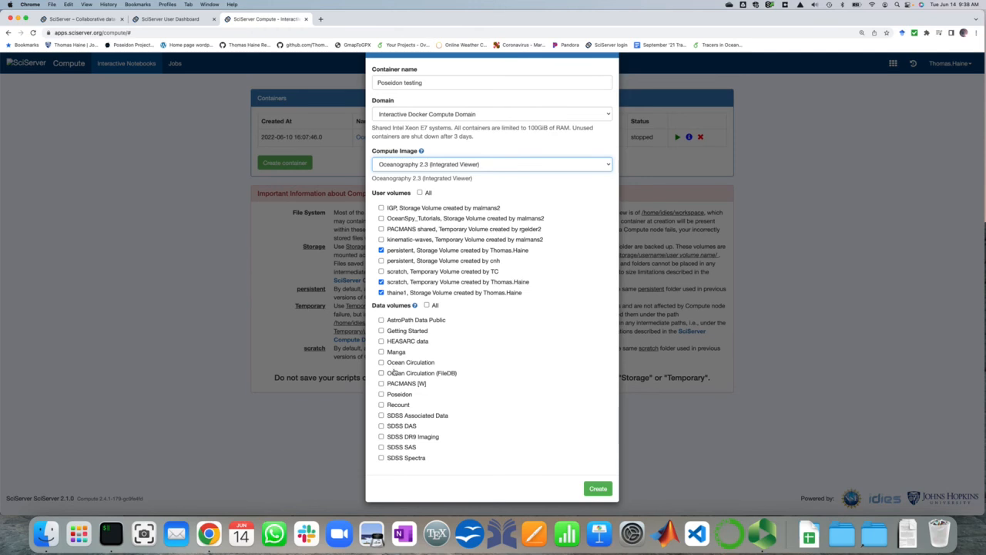
click(381, 363)
click(381, 374)
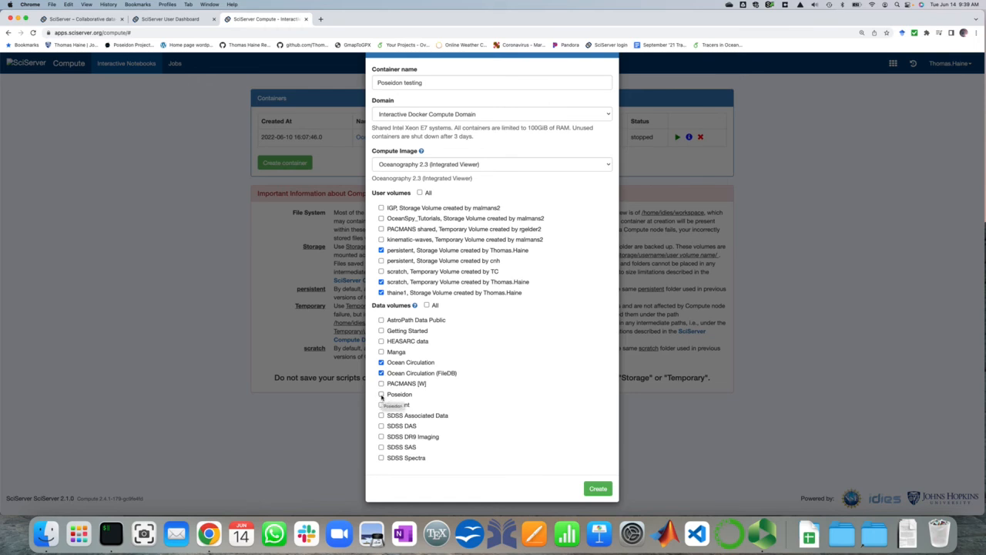
click(381, 395)
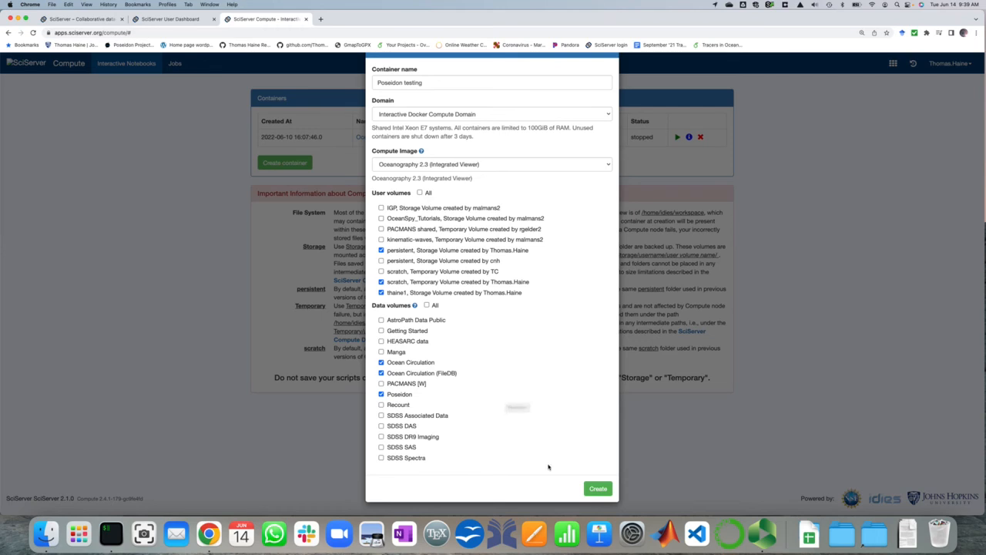
Create the configured container and open Poseidon testing in JupyterLab
click(598, 488)
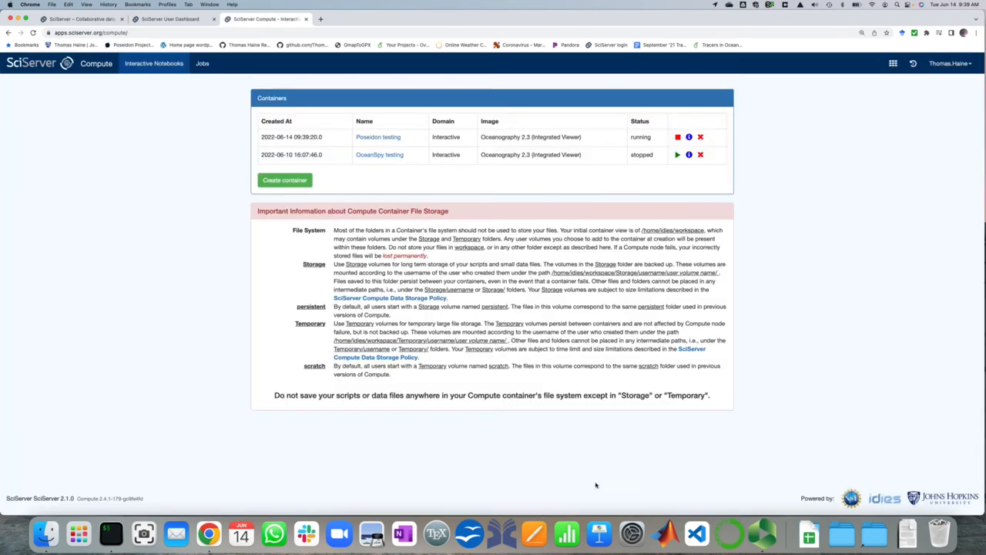
click(385, 137)
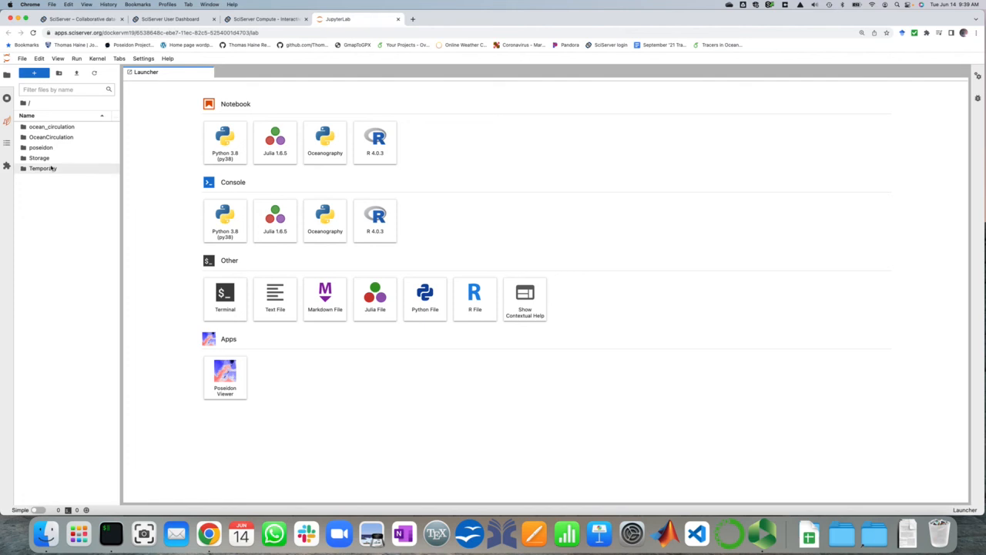
Look through the poseidon and OceanCirculation data folders, returning to the root folder after each
double_click(45, 147)
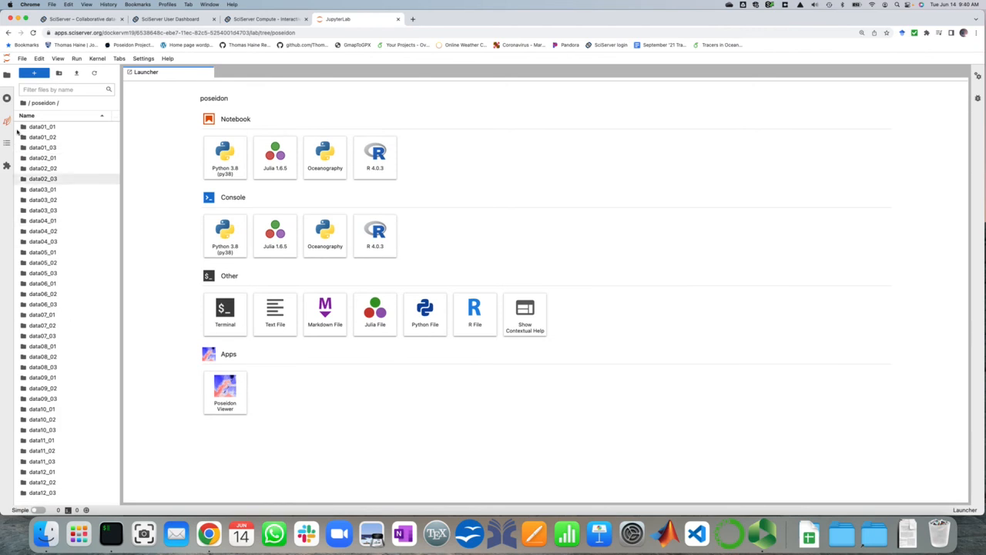
click(23, 103)
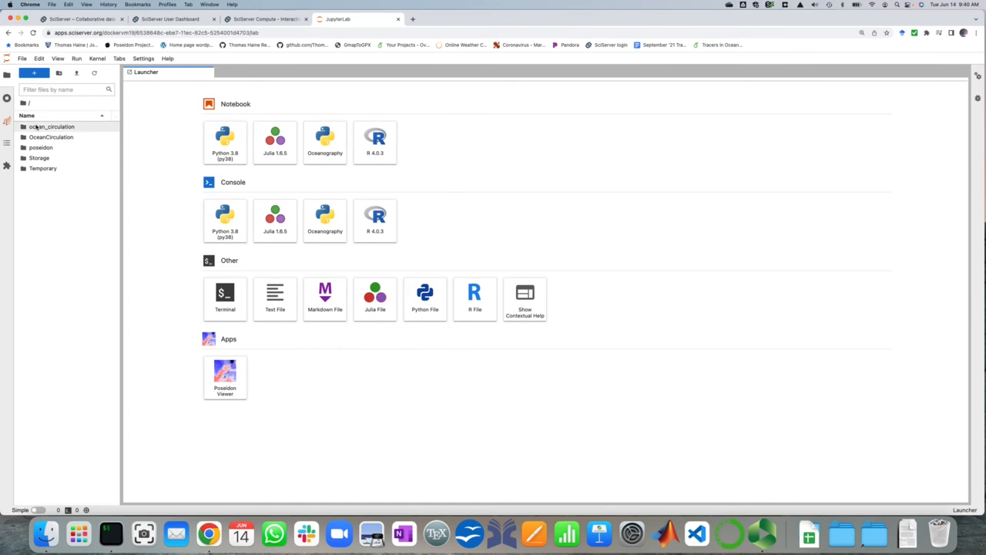
click(34, 138)
double_click(35, 139)
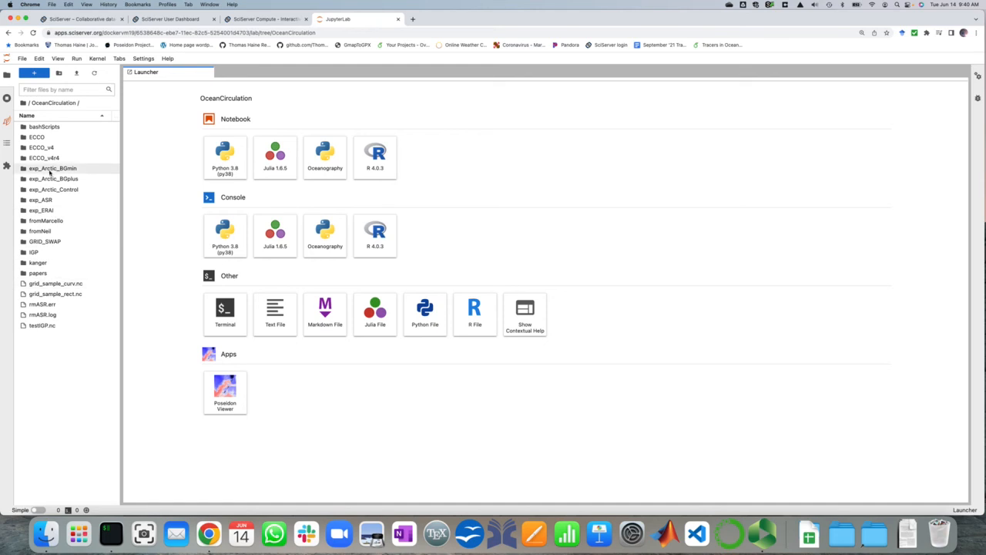
click(24, 102)
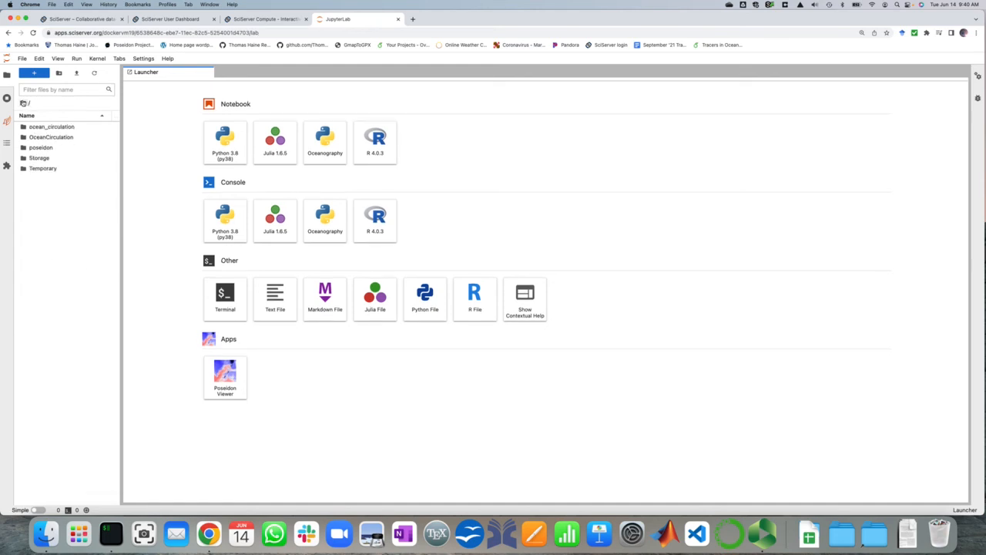
Browse through the Storage folder and the user's own folder to the contents of persistent, and return to the root
click(38, 158)
double_click(39, 158)
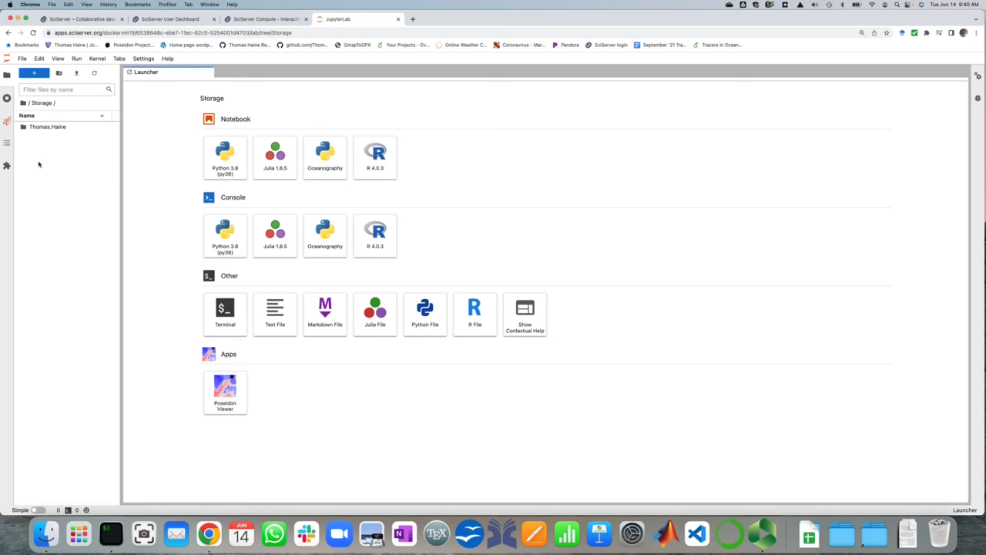
double_click(43, 127)
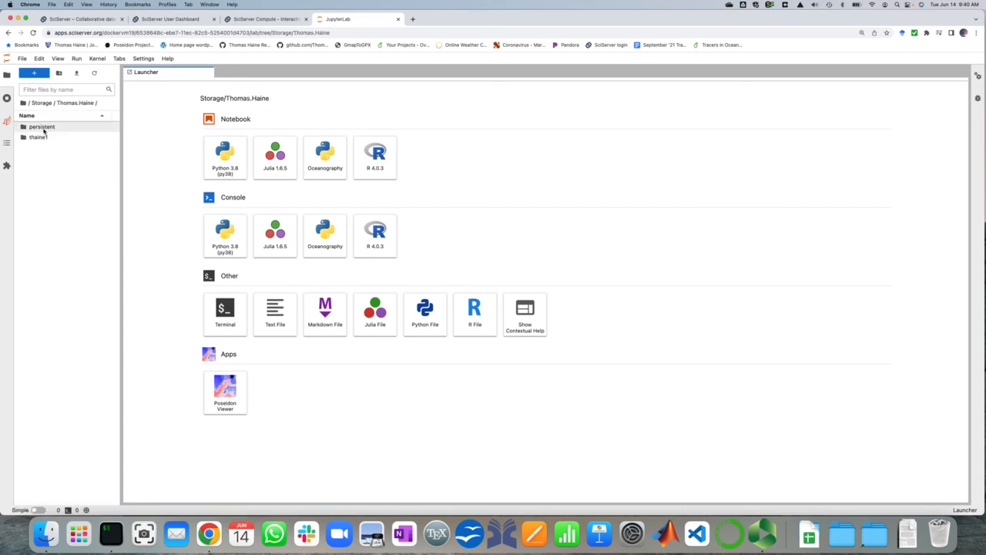
double_click(44, 128)
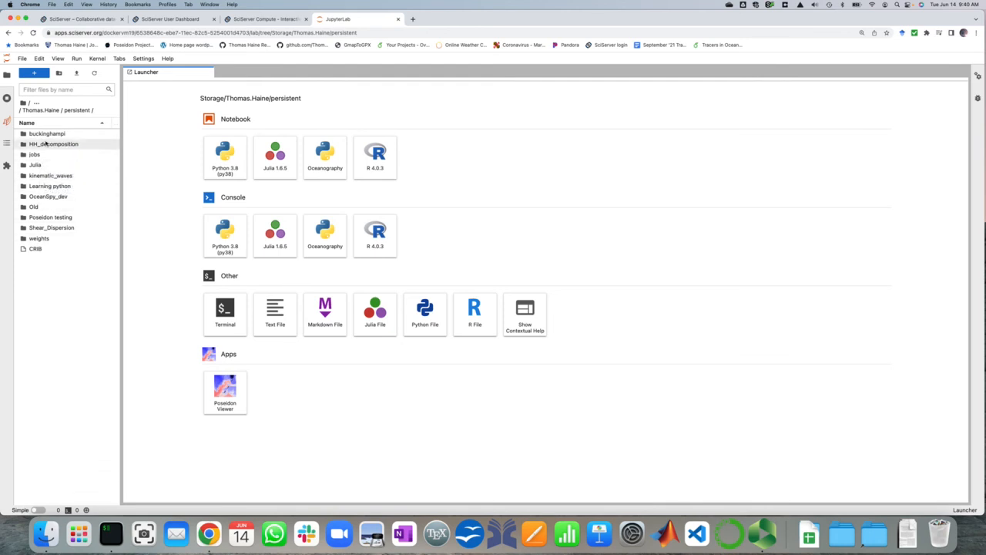
click(24, 102)
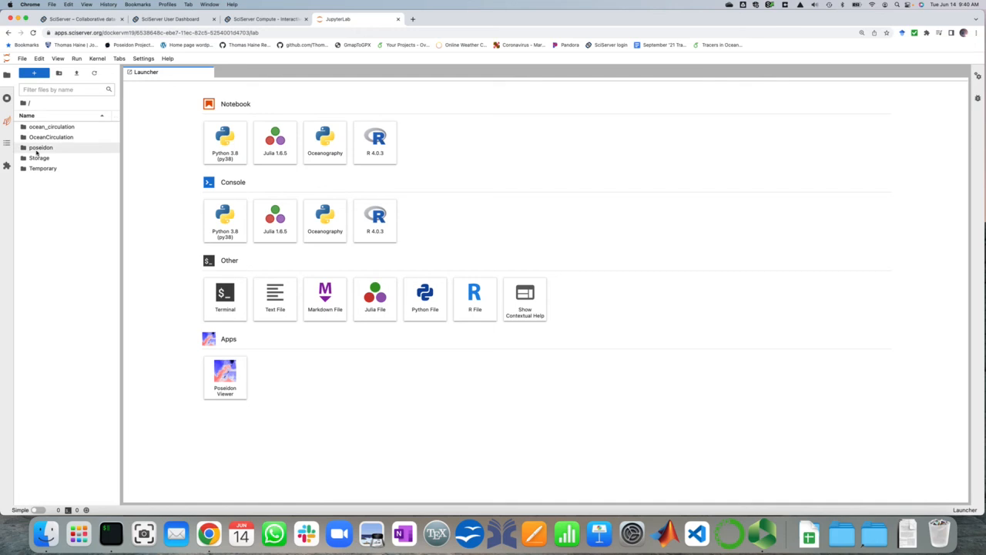
Browse through the Temporary folder and the user's own folder to the contents of scratch, and return to the root
click(39, 170)
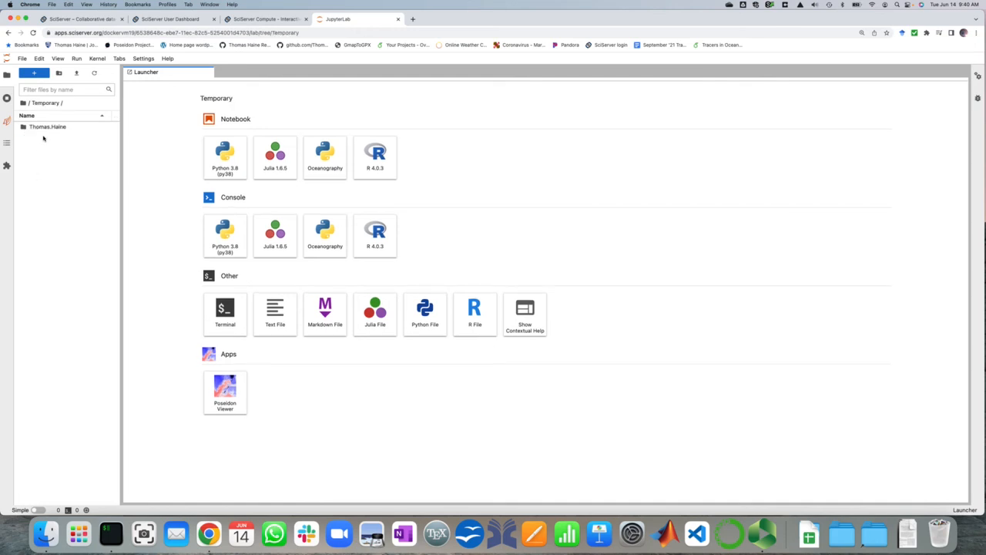
double_click(43, 129)
double_click(40, 128)
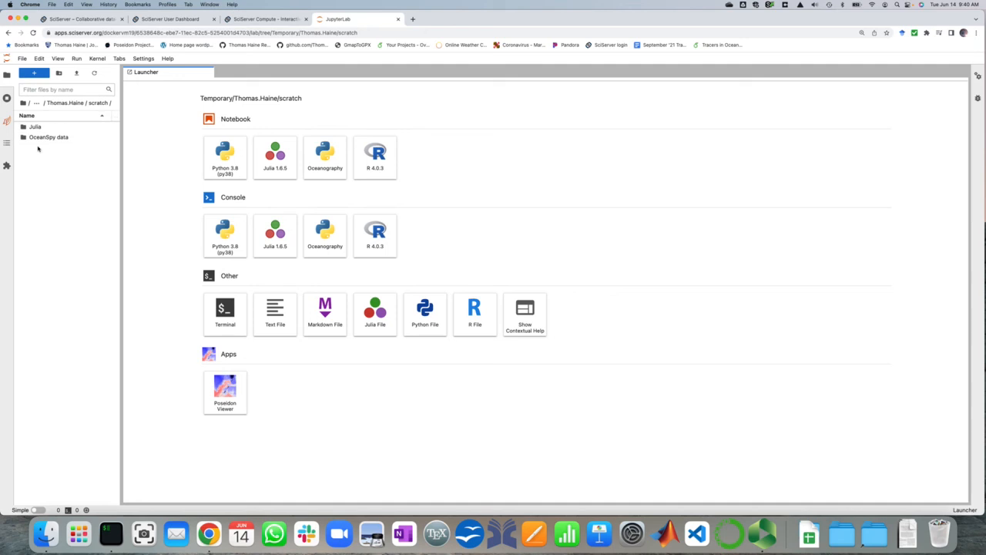
click(23, 102)
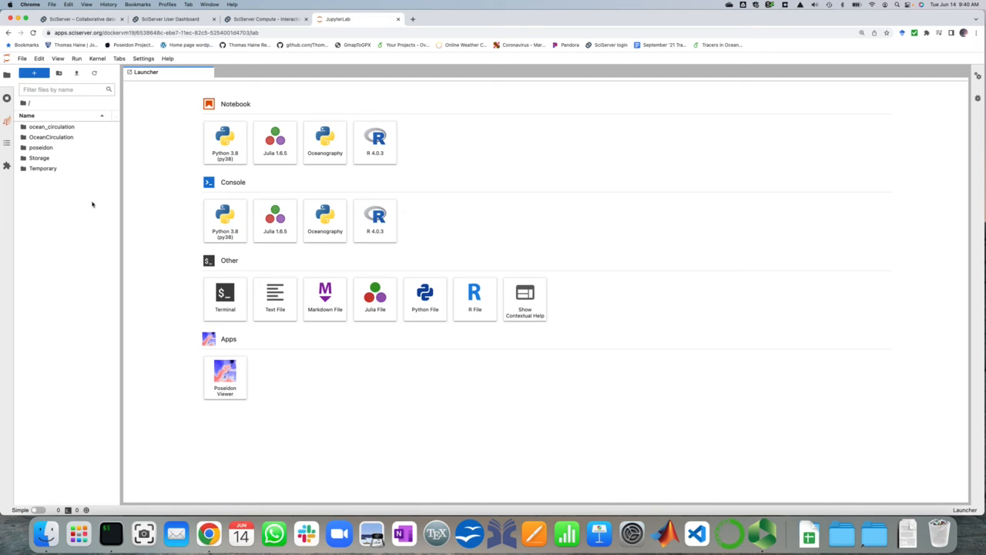
Open a terminal from the launcher and list the home directory's contents with ls
click(213, 297)
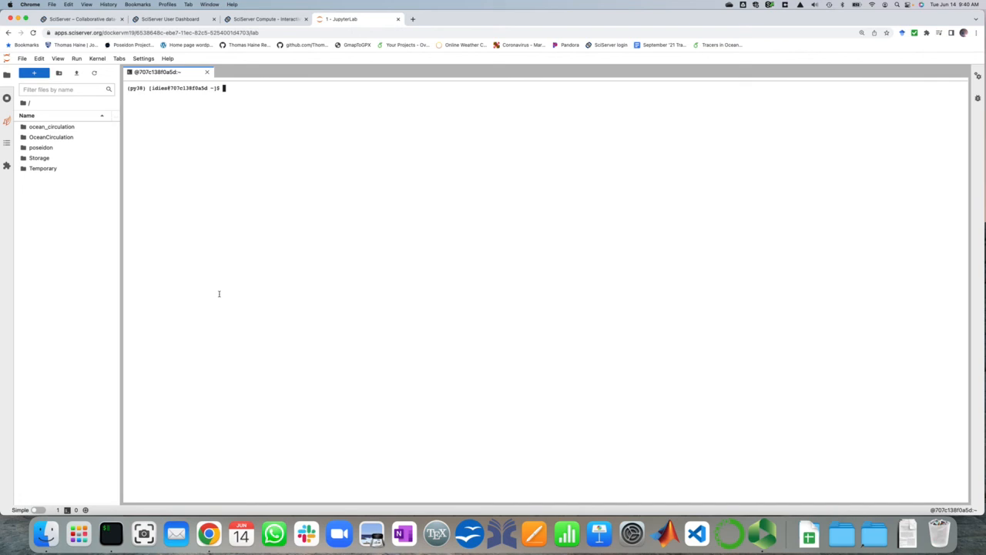
text(ls)
key(Return)
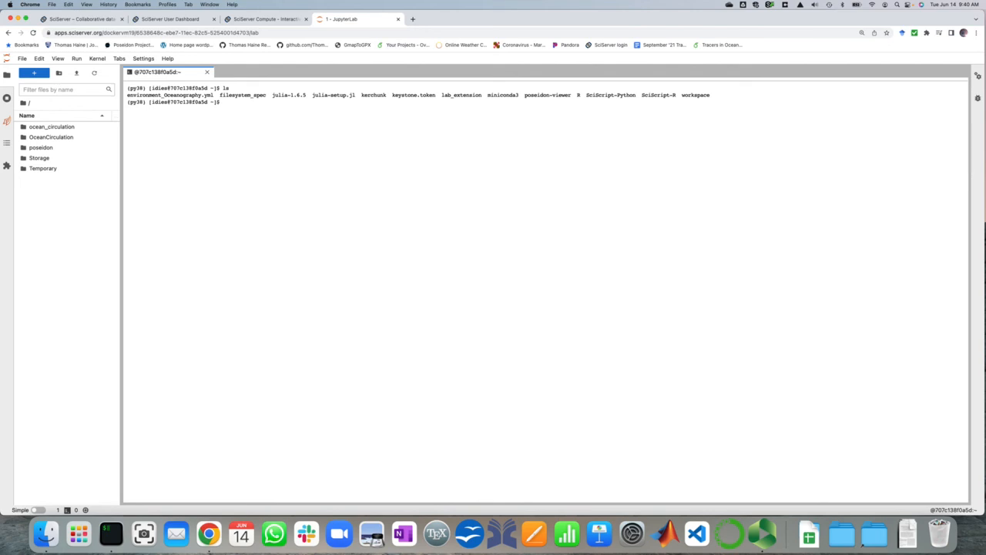
Change the terminal's working directory to the user's own folder inside workspace/Storage
text(cd w)
key(Tab)
key(Tab)
key(Tab)
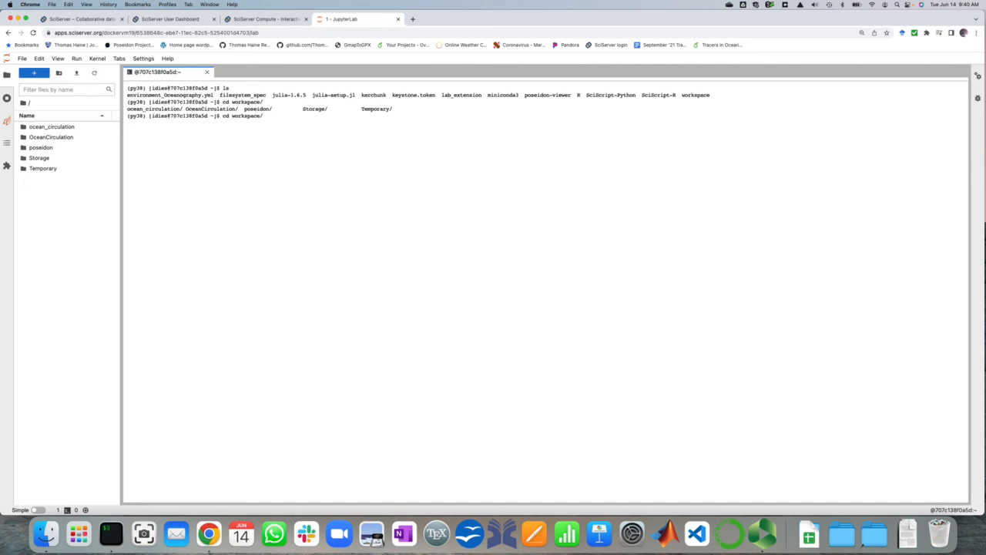
text(S)
key(Tab)
key(Tab)
key(Return)
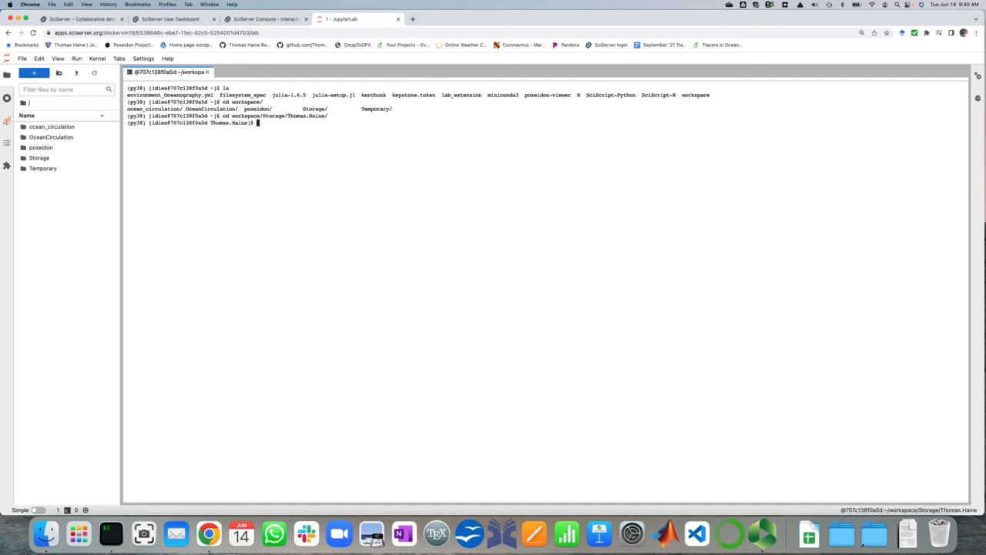
Change into the persistent directory and list its contents with ls
text(ls)
key(Return)
text(cd pe)
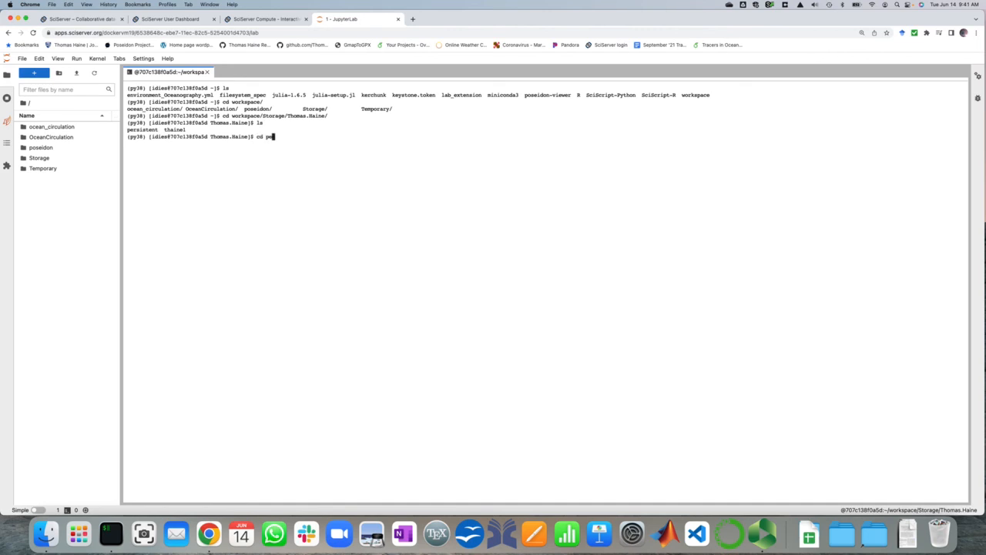
key(Tab)
key(Return)
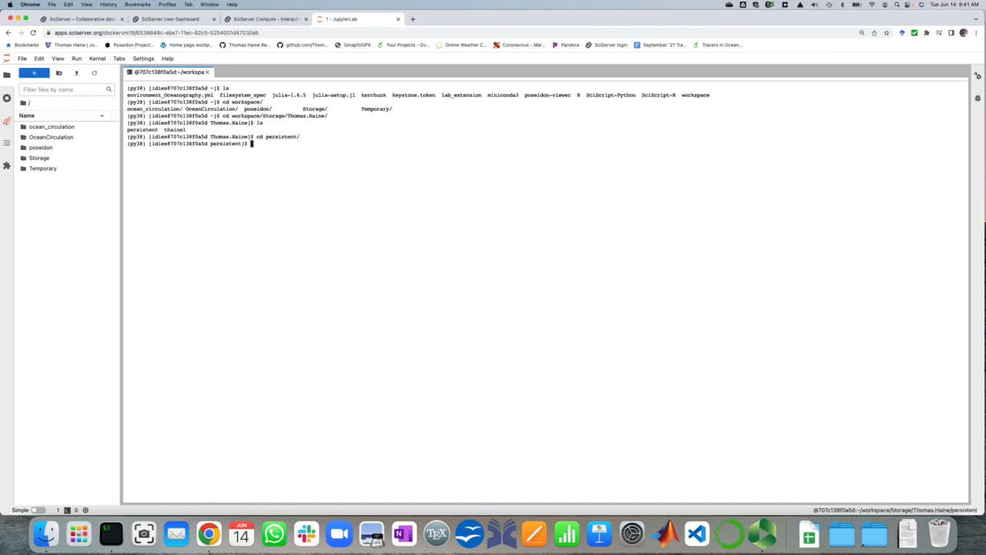
text(ls)
key(Return)
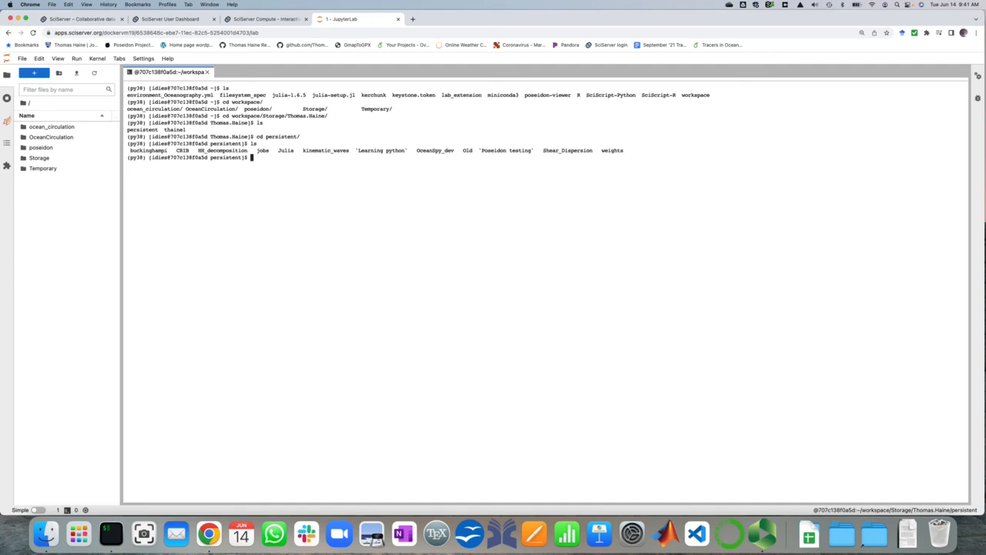
Load the shell settings with "source .bashrc" and list the directory in detail with the l alias
text(source .bashrc)
key(Return)
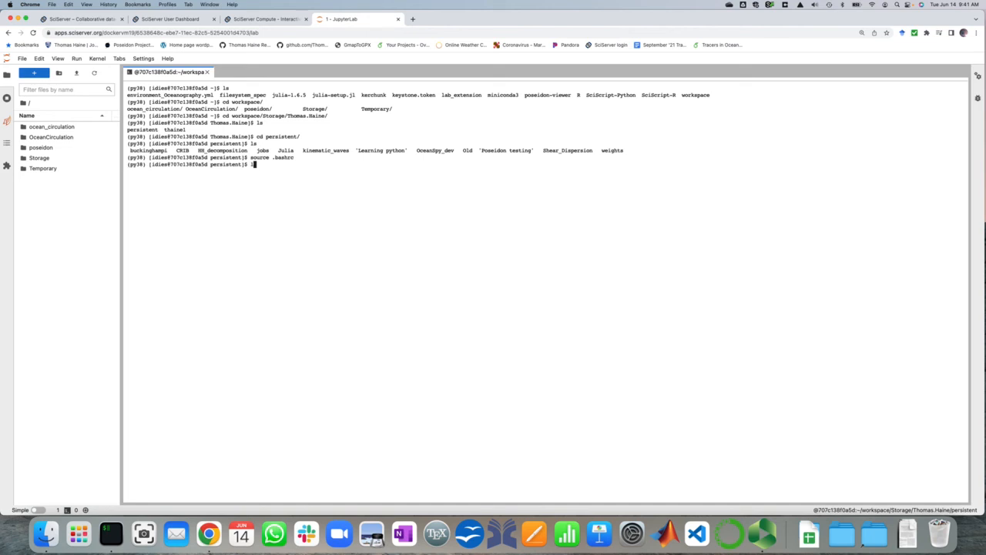
text(l)
key(Return)
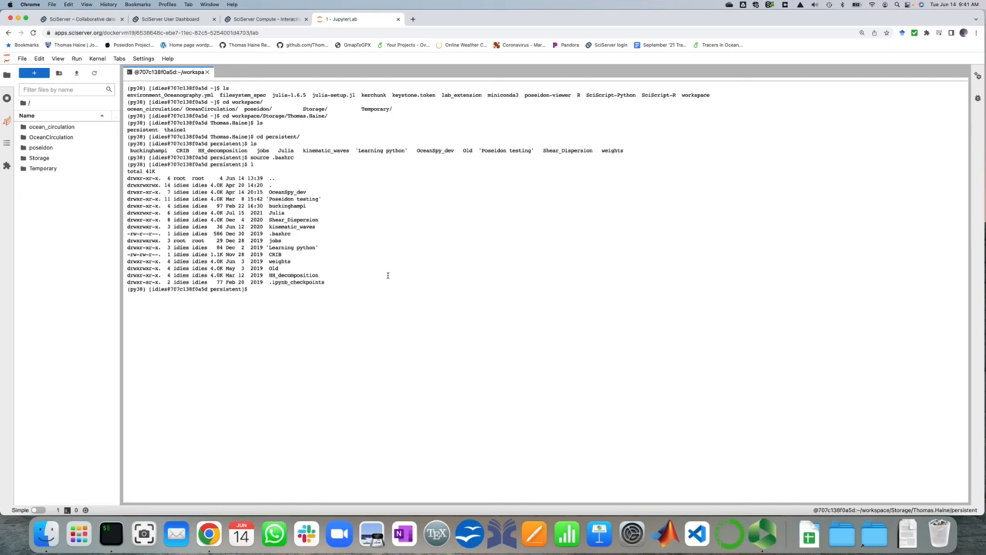
Change the terminal's working directory to OceanSpy_dev and list its contents in detail with the l alias
text(cd Oc)
key(Tab)
key(Return)
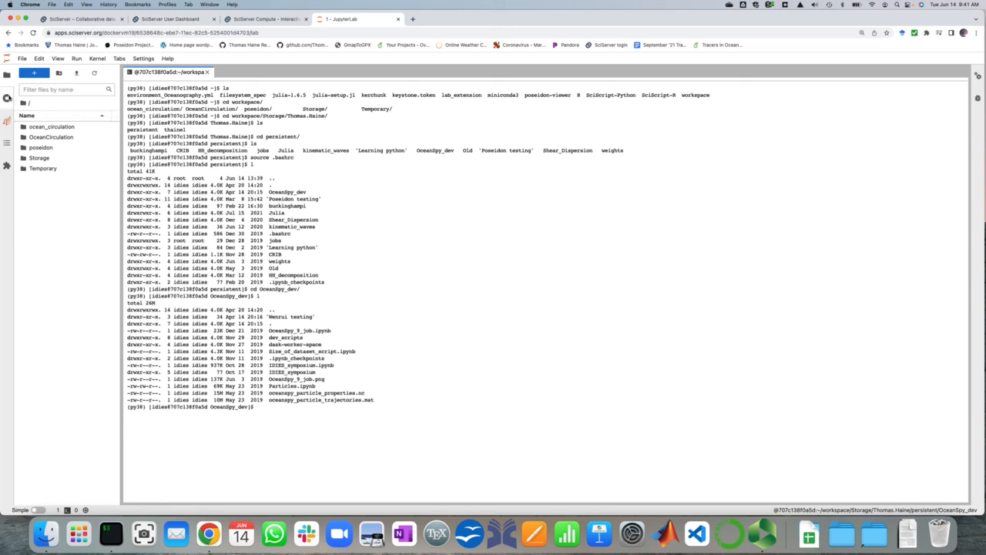
Check the running terminals and kernels, and open the Poseidon Viewer from a new launcher
click(8, 98)
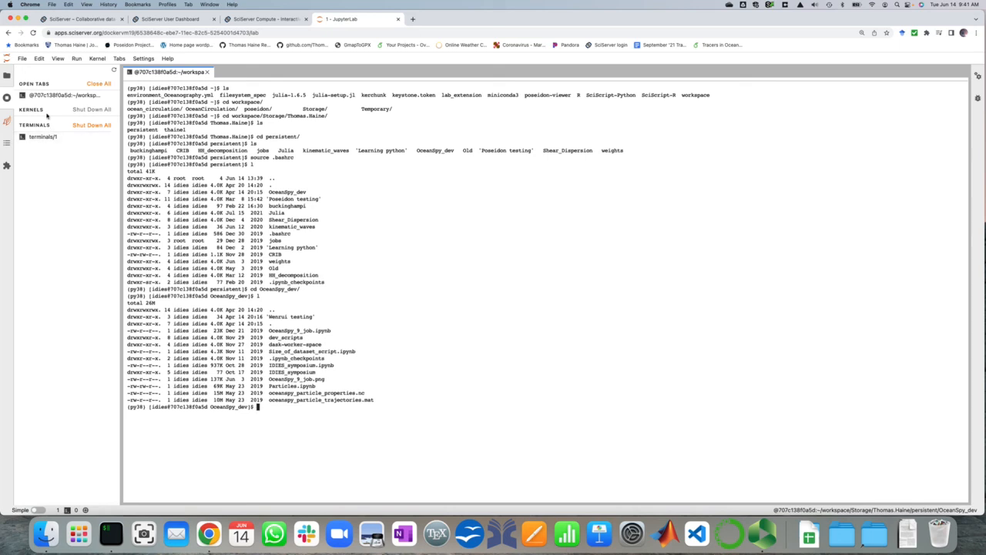
click(7, 75)
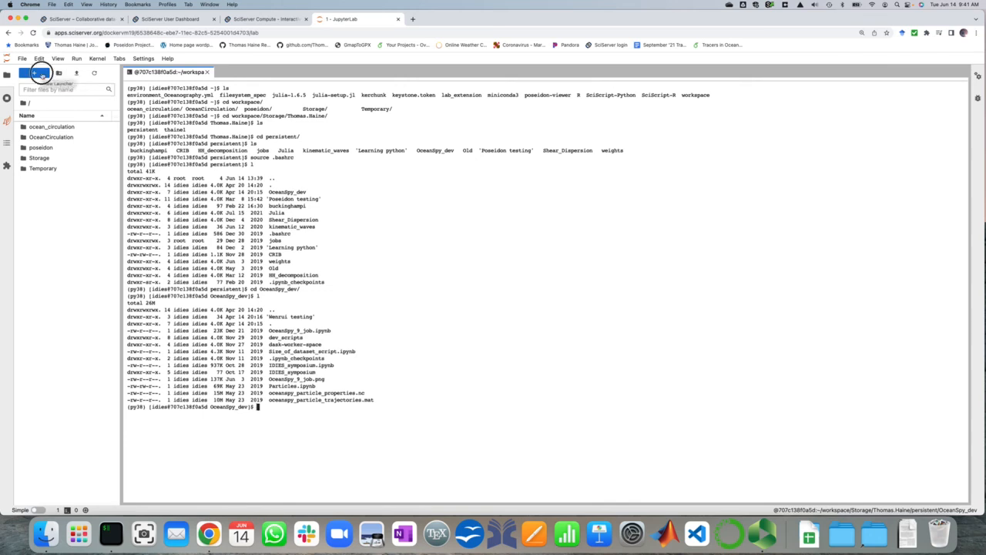
click(34, 72)
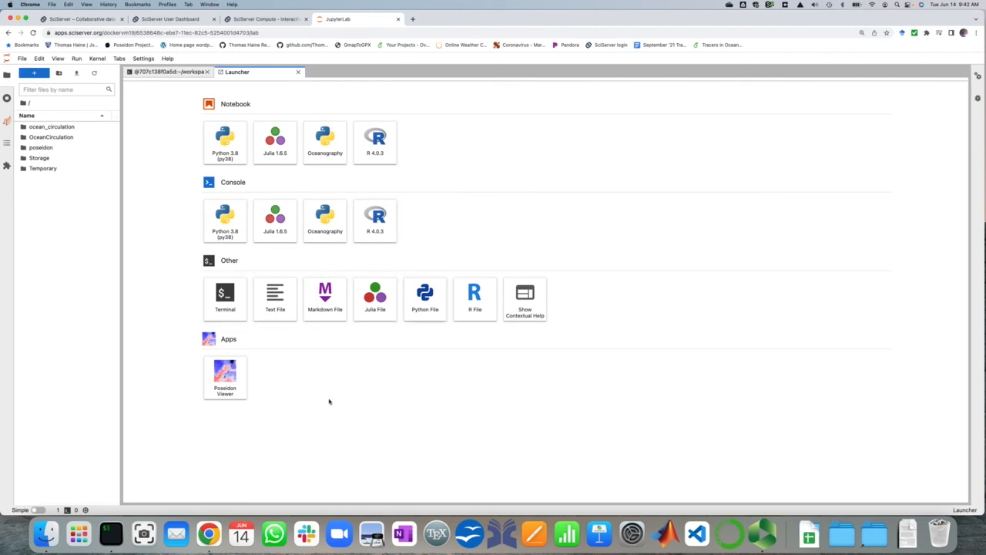
click(230, 376)
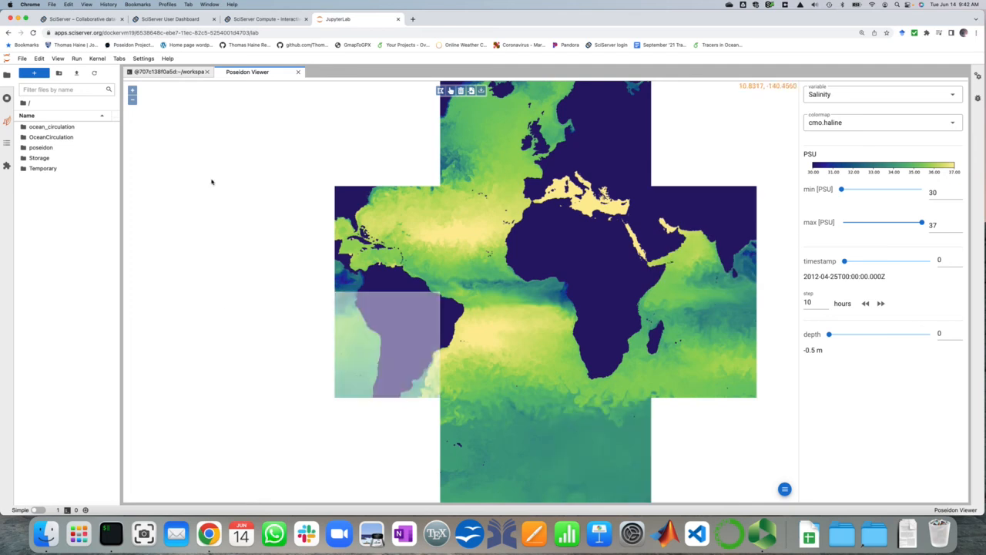
Create a new notebook with the Oceanography kernel and place the cursor in its first cell
click(36, 73)
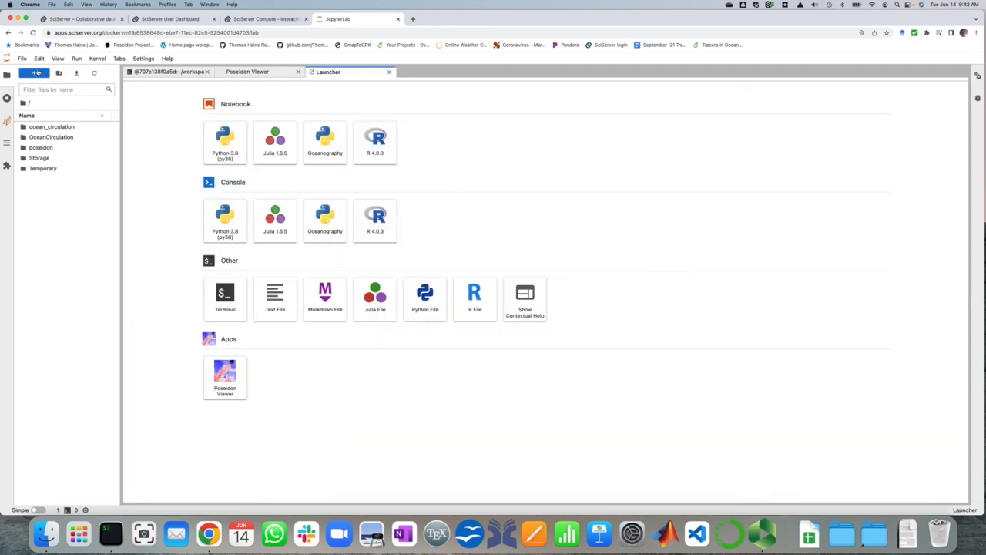
click(325, 143)
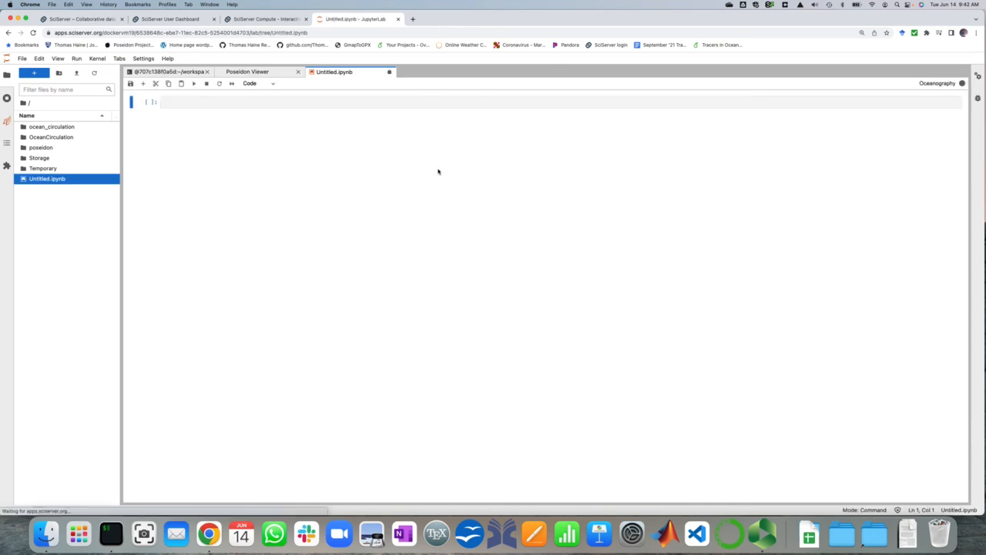
click(408, 101)
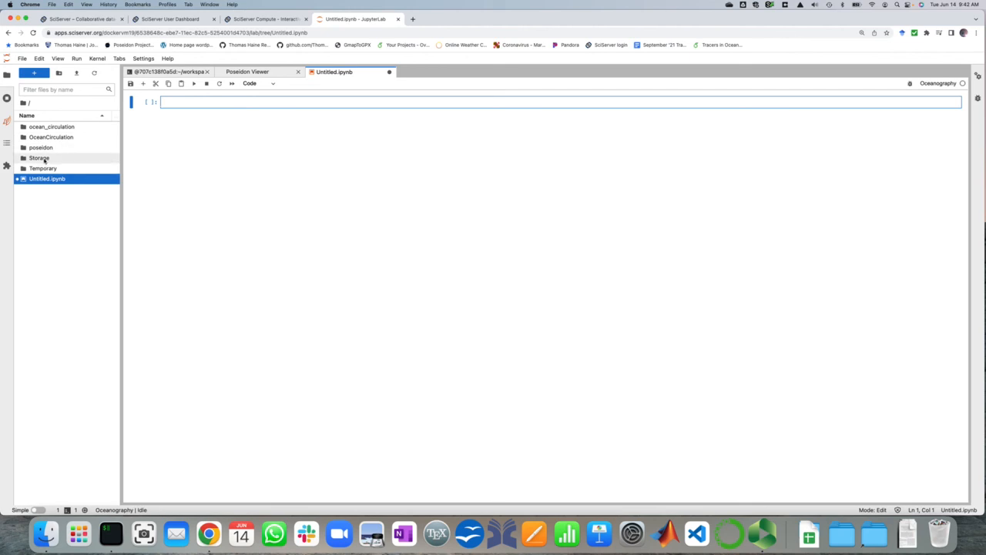
Browse the file list to the OceanSpy_dev folder inside the user's own persistent volume under Storage
double_click(44, 159)
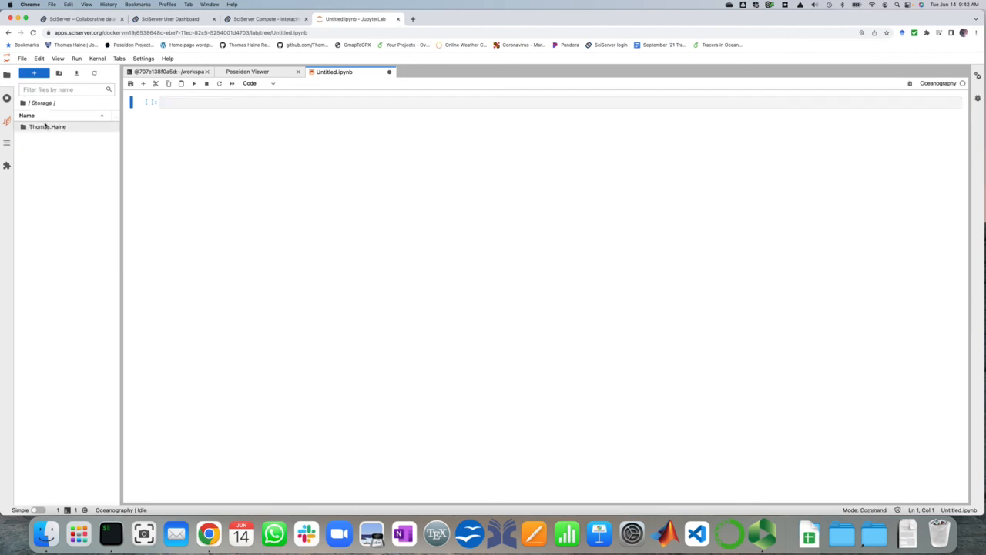
click(46, 126)
double_click(46, 126)
double_click(46, 127)
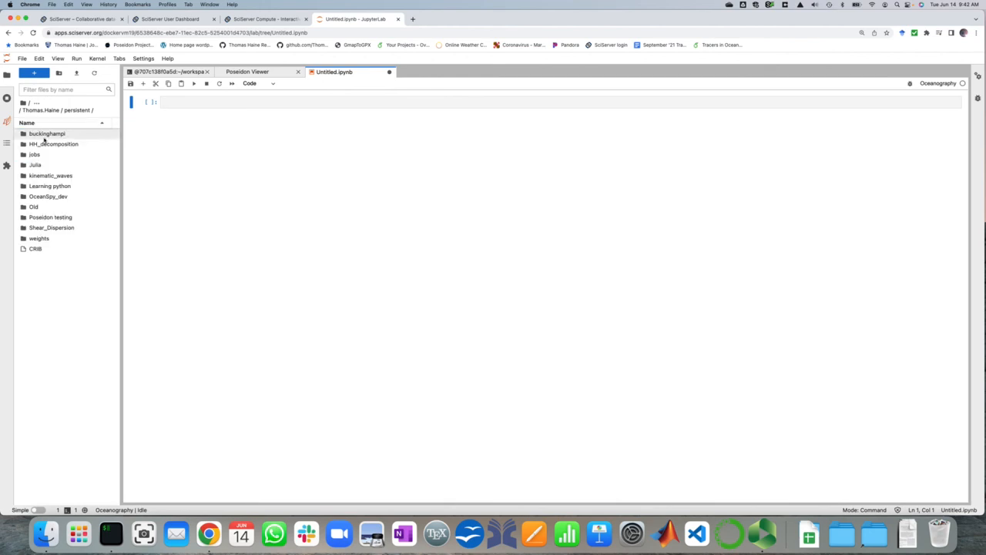
double_click(39, 196)
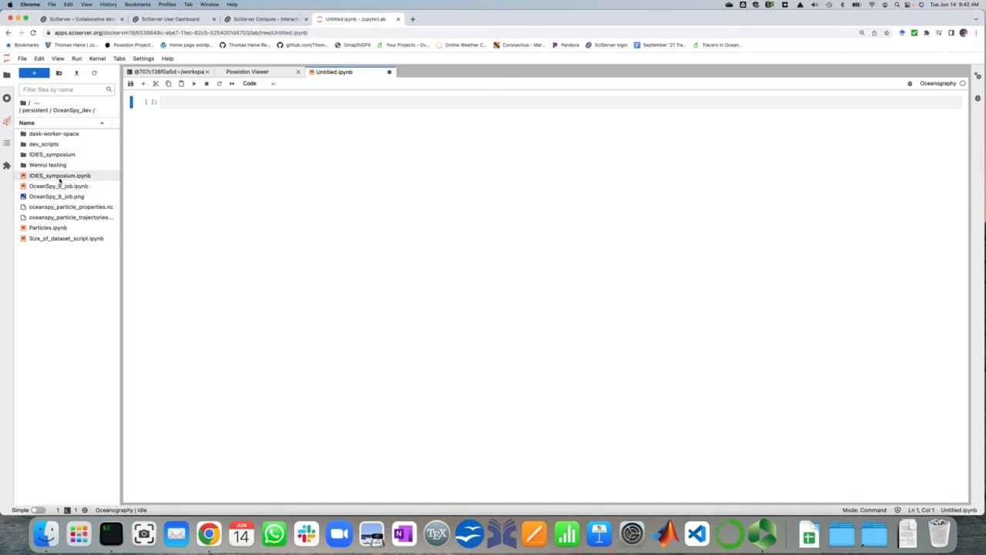
Open the IDIES_symposium.ipynb notebook and skim its cells, and show the list of open tabs, kernels and terminals
double_click(59, 177)
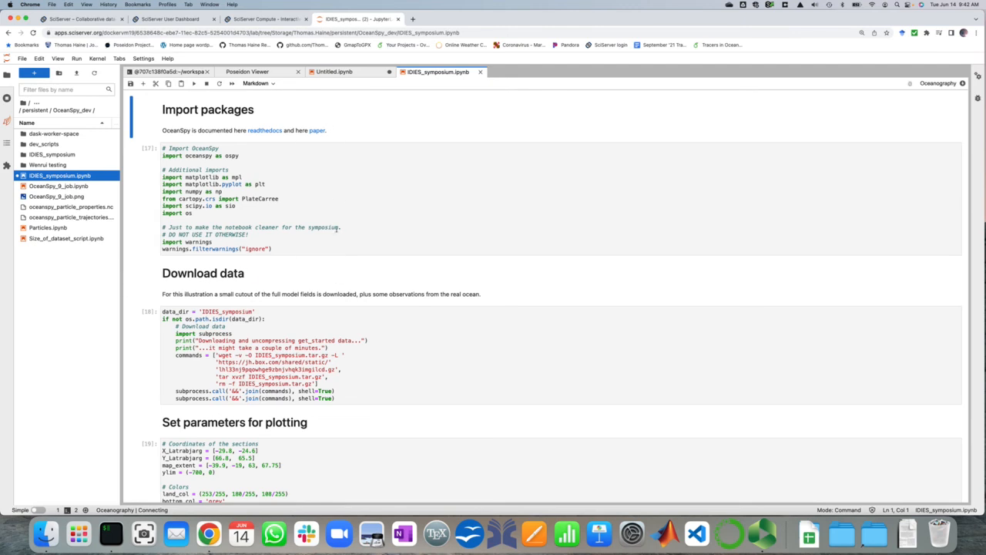
click(344, 197)
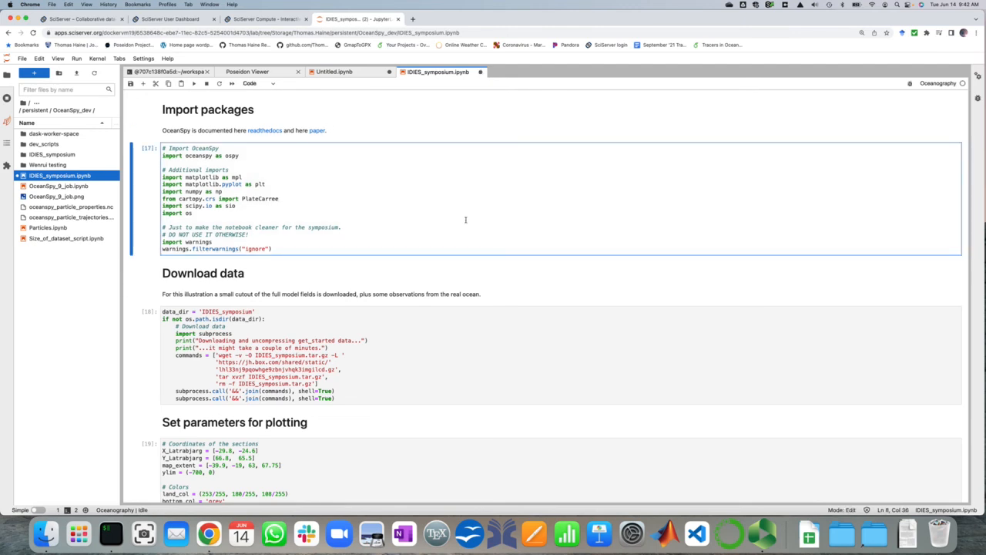
scroll(465, 220, down, 12)
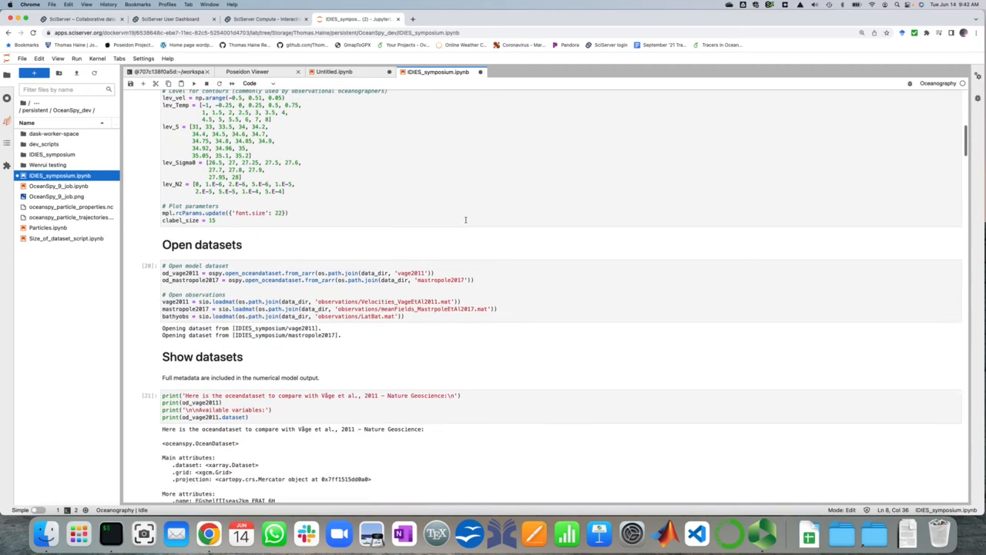
scroll(465, 219, down, 5)
scroll(465, 219, up, 15)
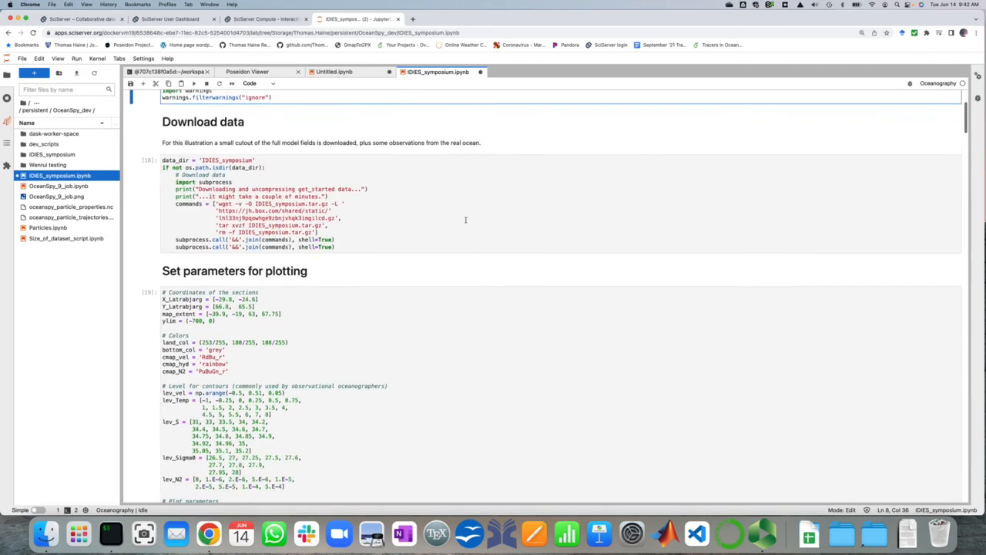
scroll(465, 219, up, 4)
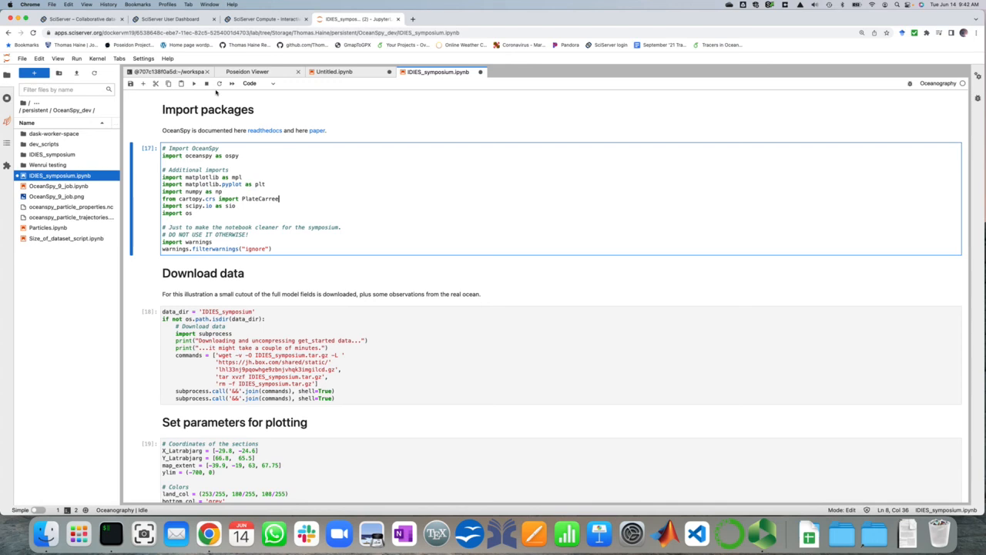
click(7, 98)
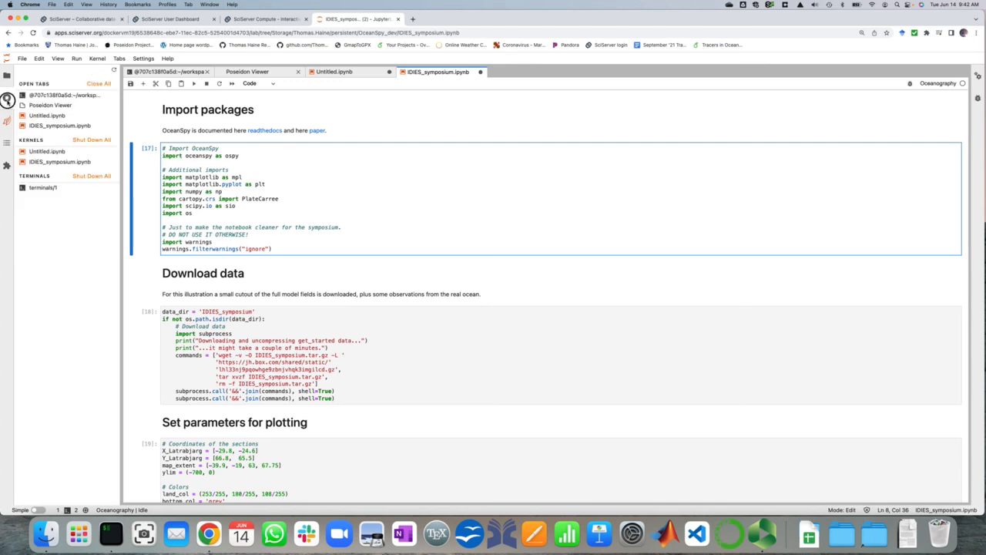
click(480, 73)
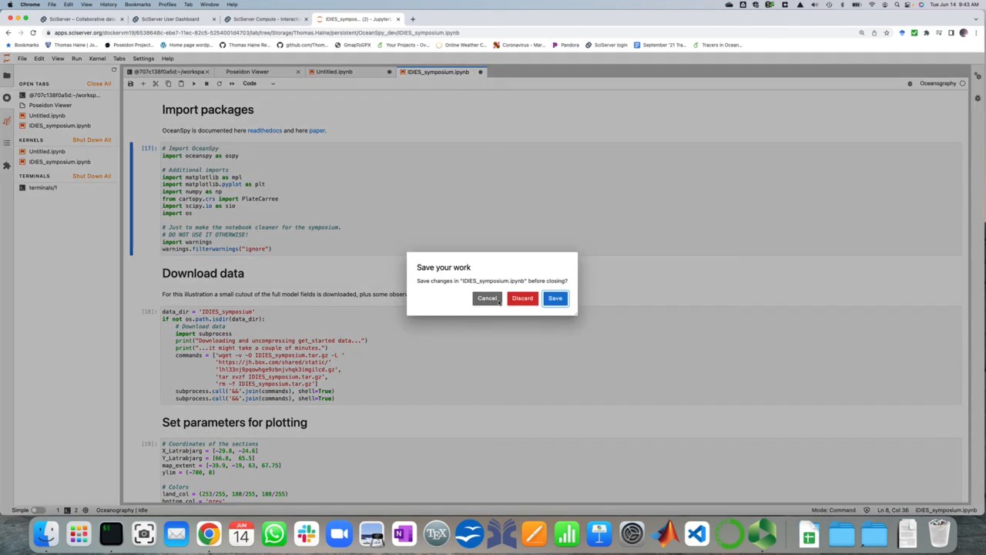
click(490, 297)
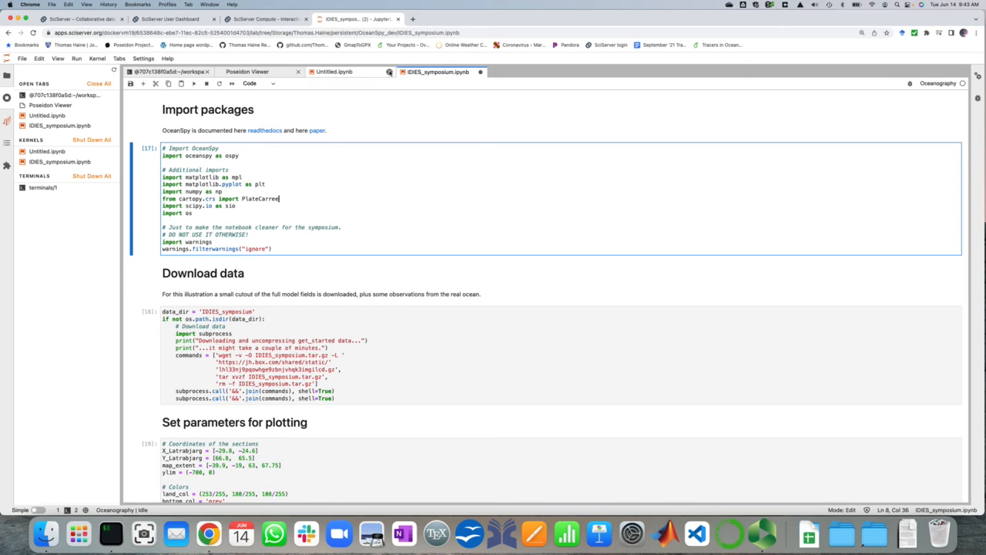
click(389, 72)
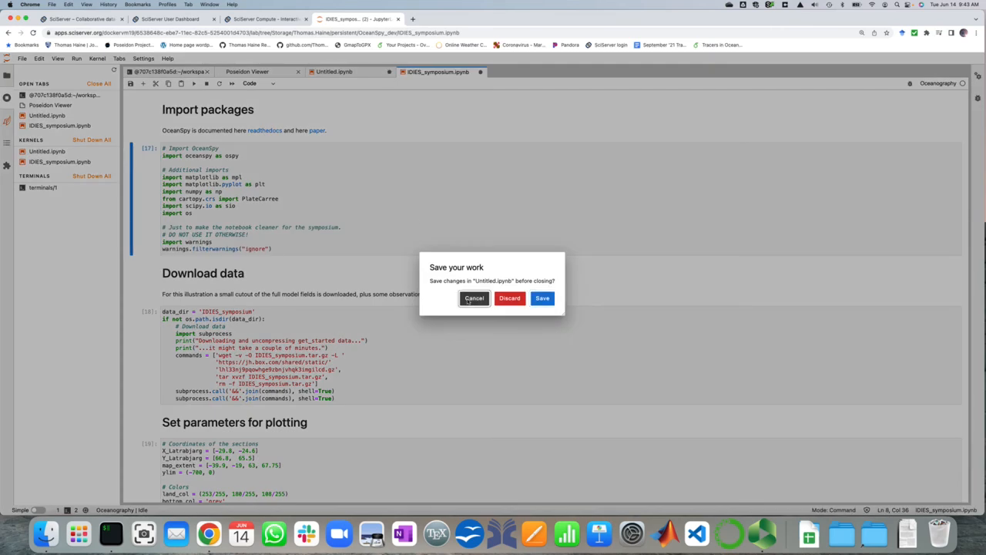
click(474, 298)
Close Untitled.ipynb and IDIES_symposium.ipynb, discarding their changes, and close the Poseidon Viewer
click(389, 72)
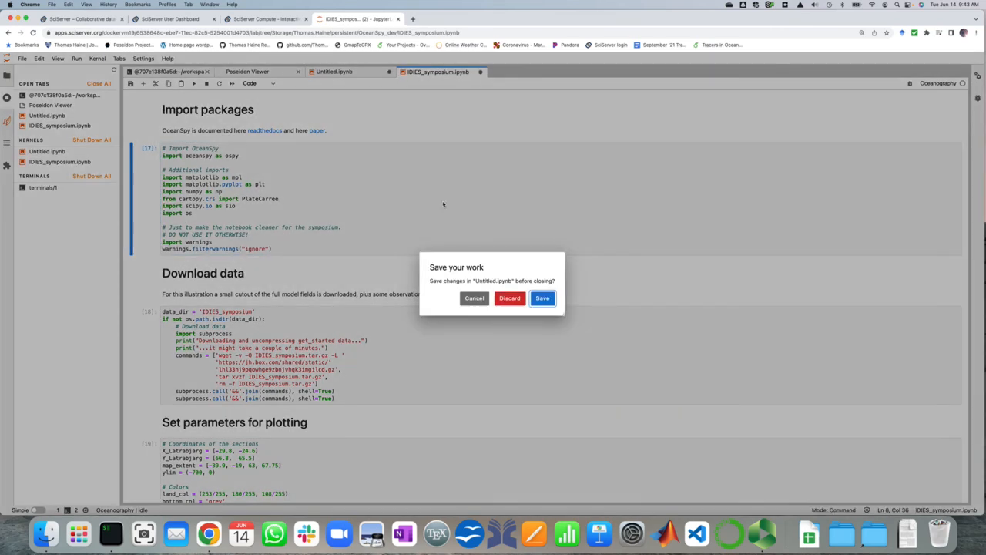
click(503, 299)
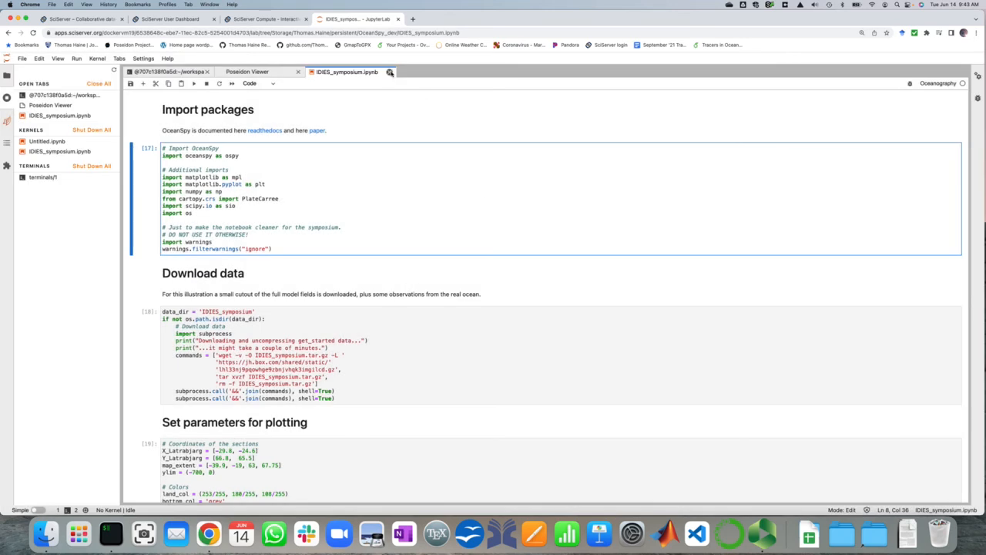
click(389, 71)
click(528, 301)
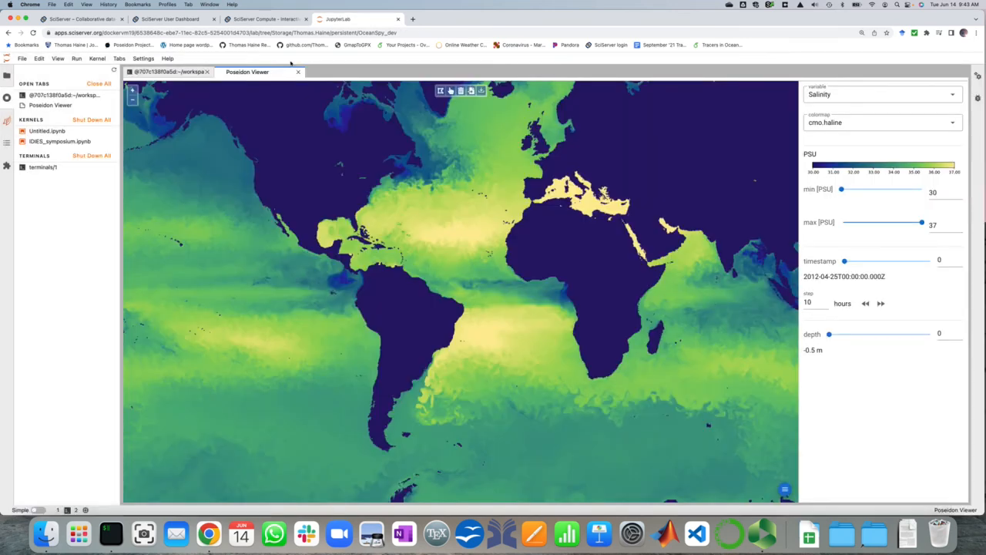
click(297, 72)
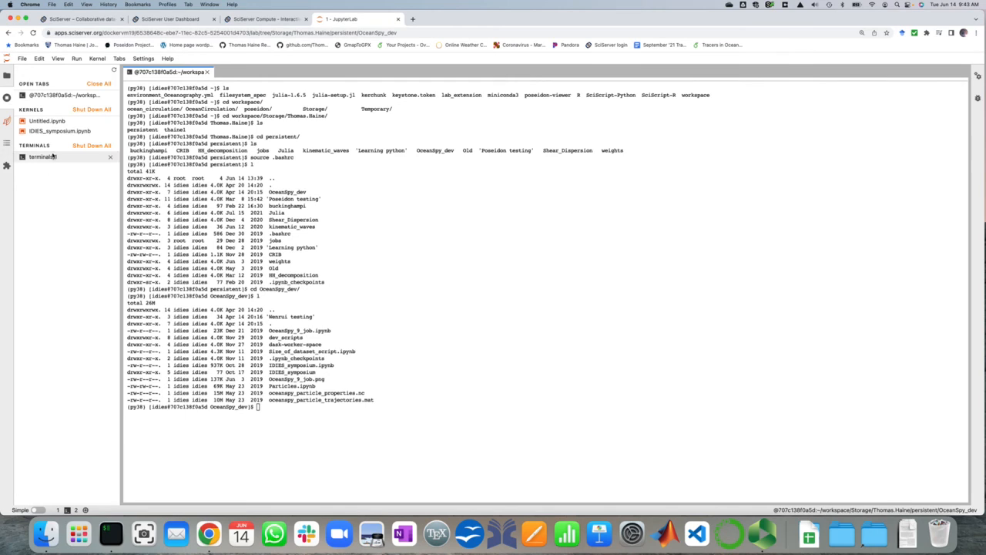
Shut down all running terminals and close the JupyterLab browser tab
click(91, 145)
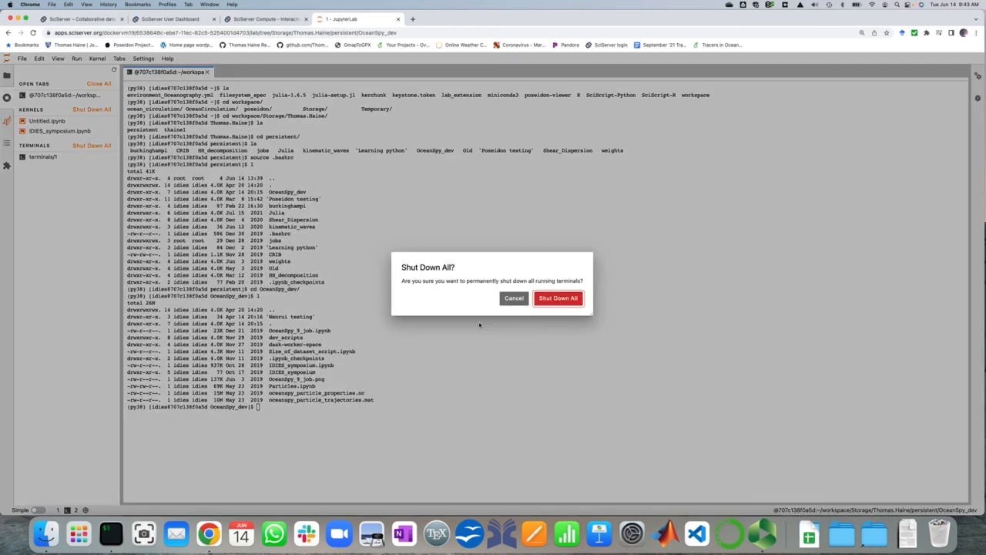
click(544, 299)
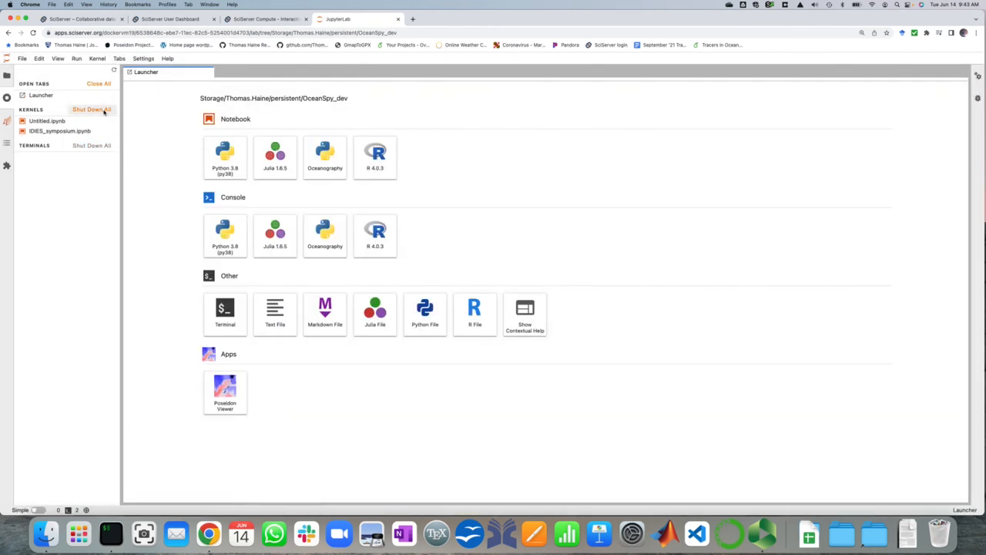
click(398, 19)
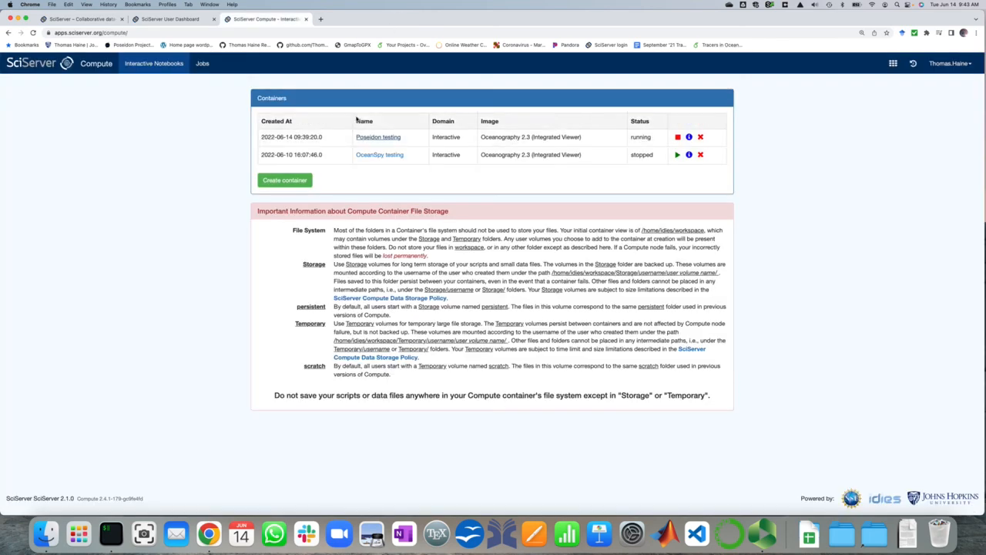